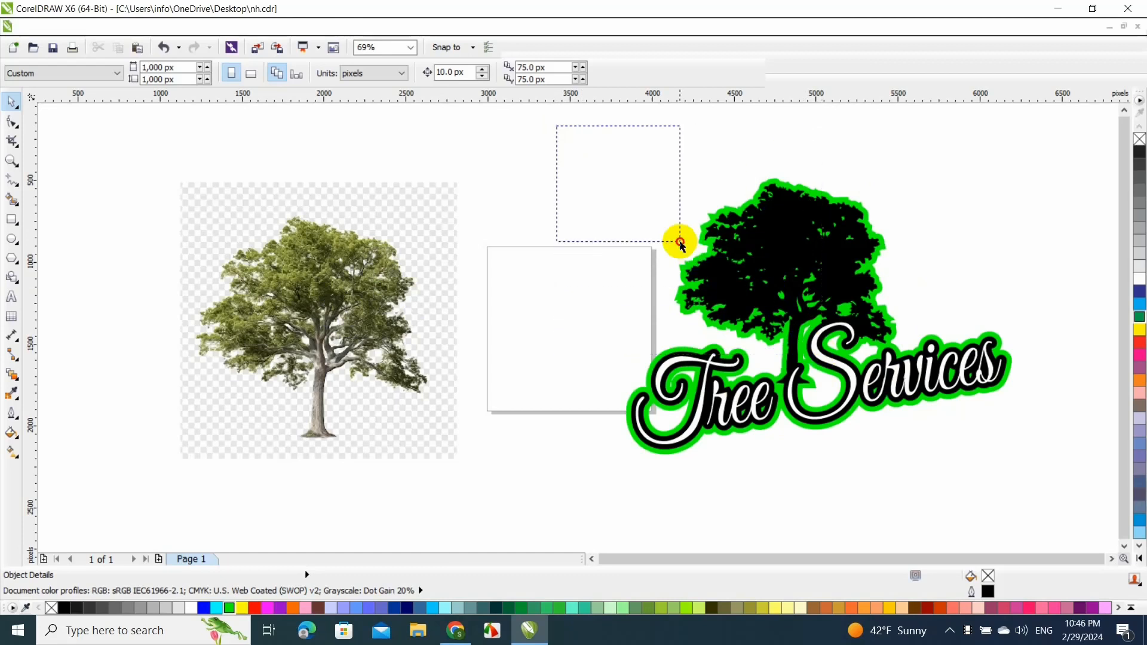
# Delete the finished Tree Services logo and move the tree photo over the page
pyautogui.press('Delete')
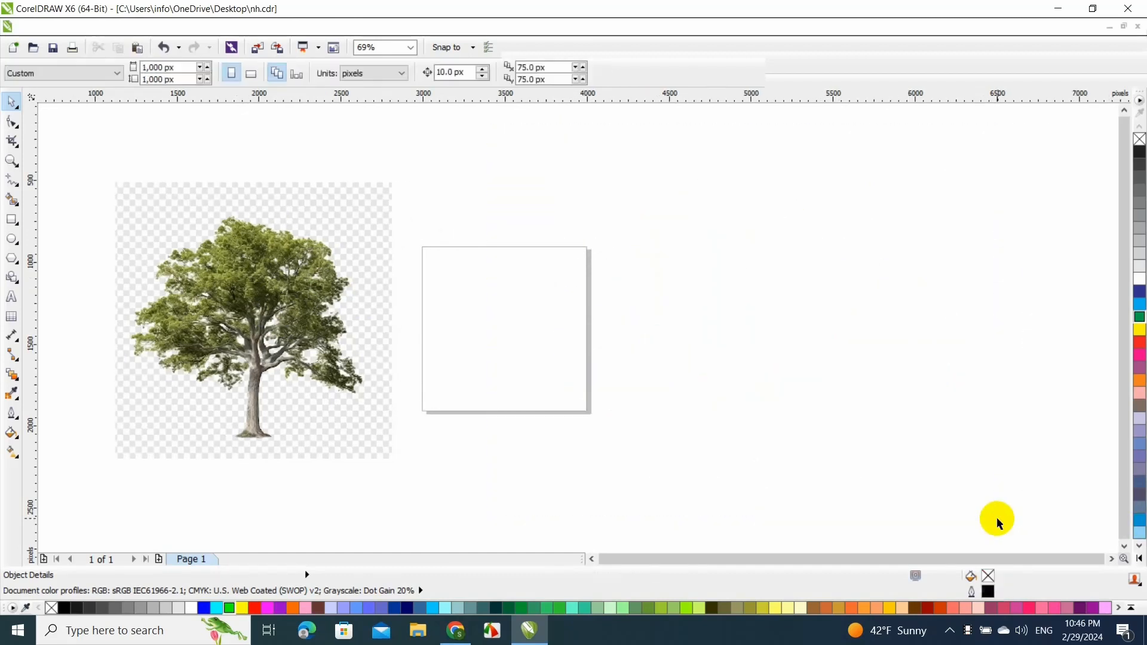
pyautogui.click(341, 346)
pyautogui.moveTo(341, 347); pyautogui.dragTo(581, 348)
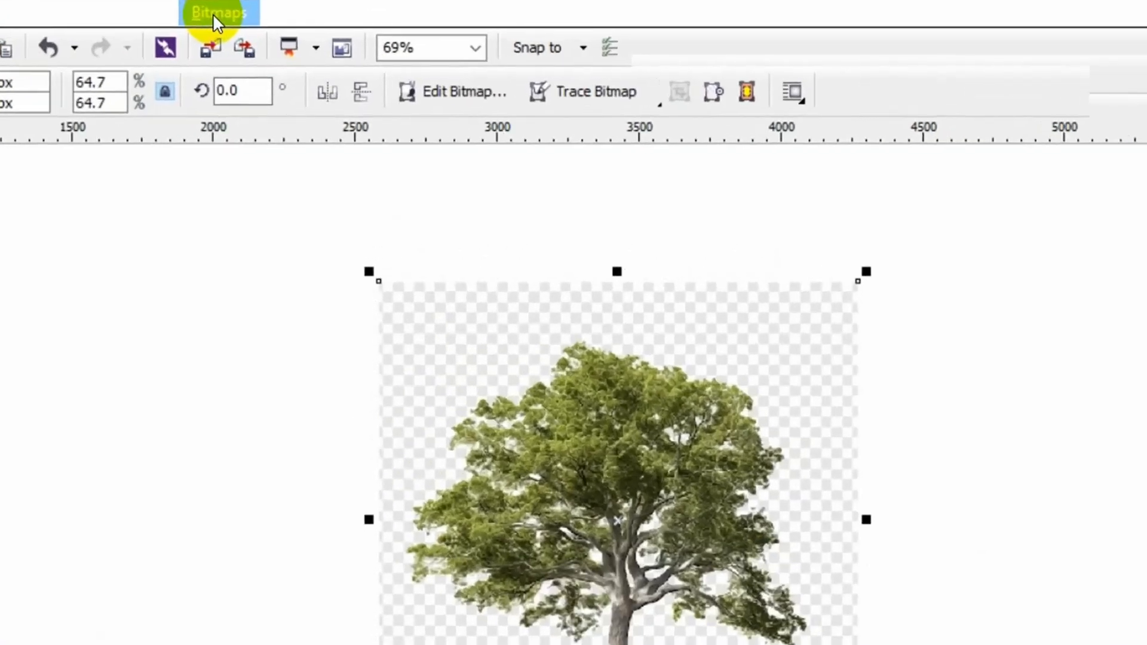
# Start converting the tree photo to Black and White (1-bit) and choose the Line Art conversion method
pyautogui.click(212, 13)
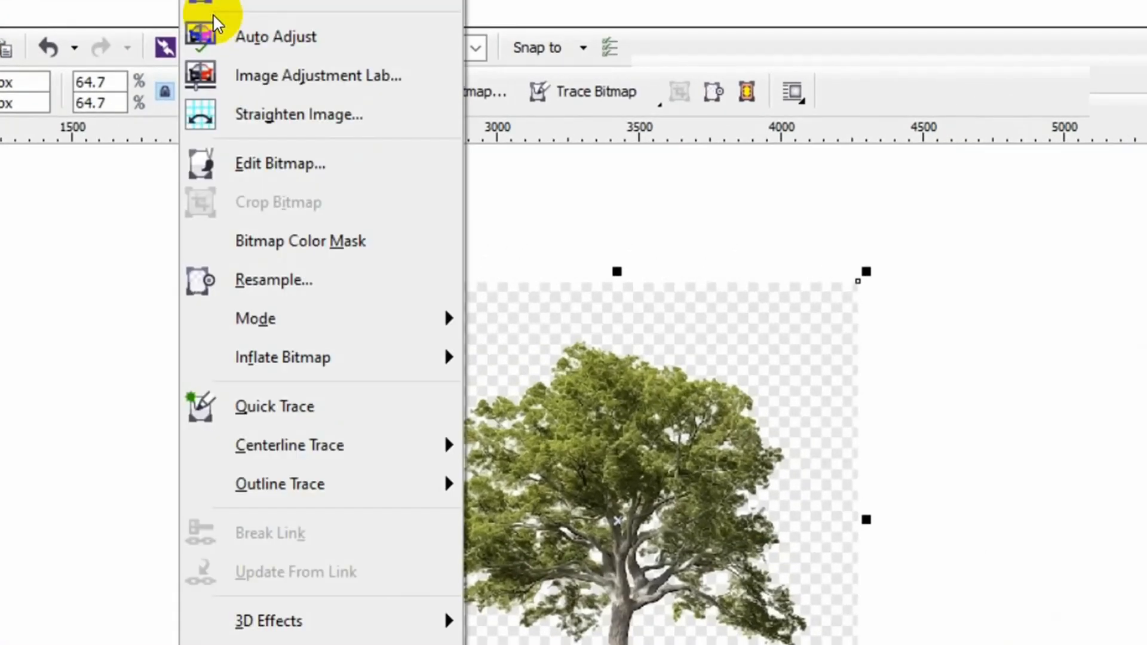
pyautogui.moveTo(245, 316)
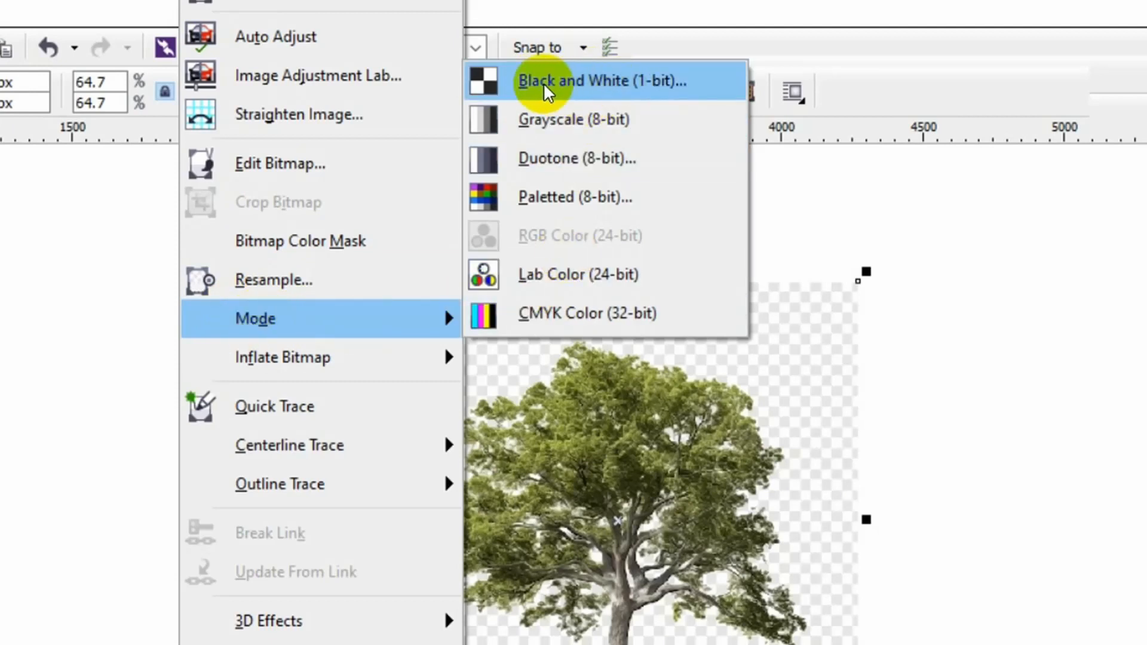
pyautogui.click(582, 90)
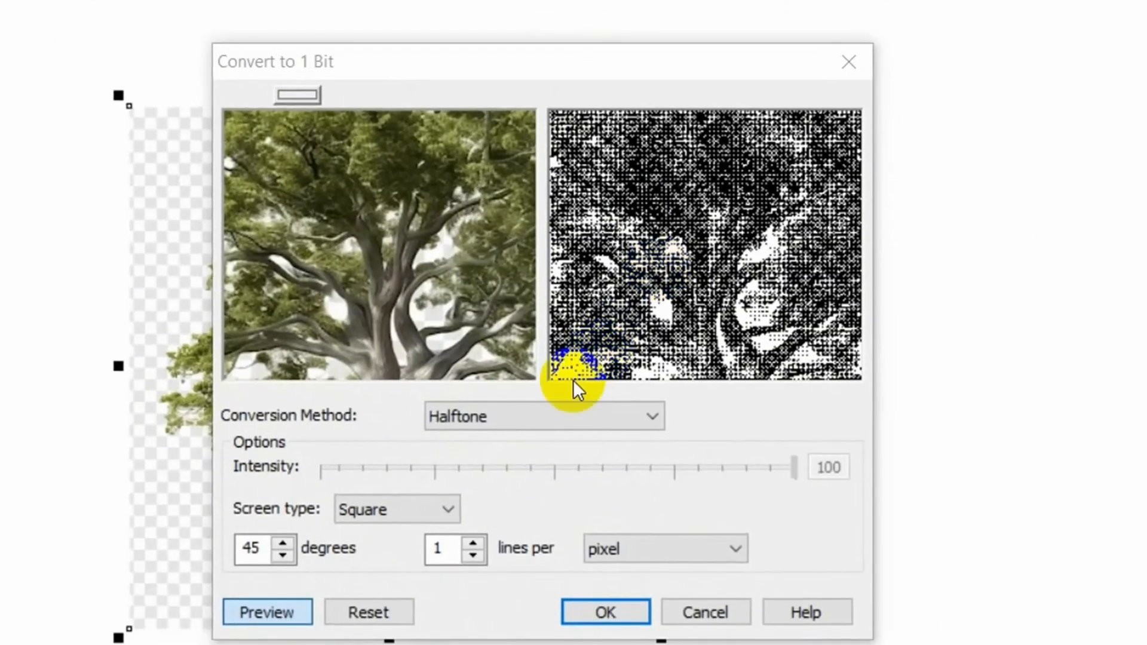
pyautogui.click(553, 408)
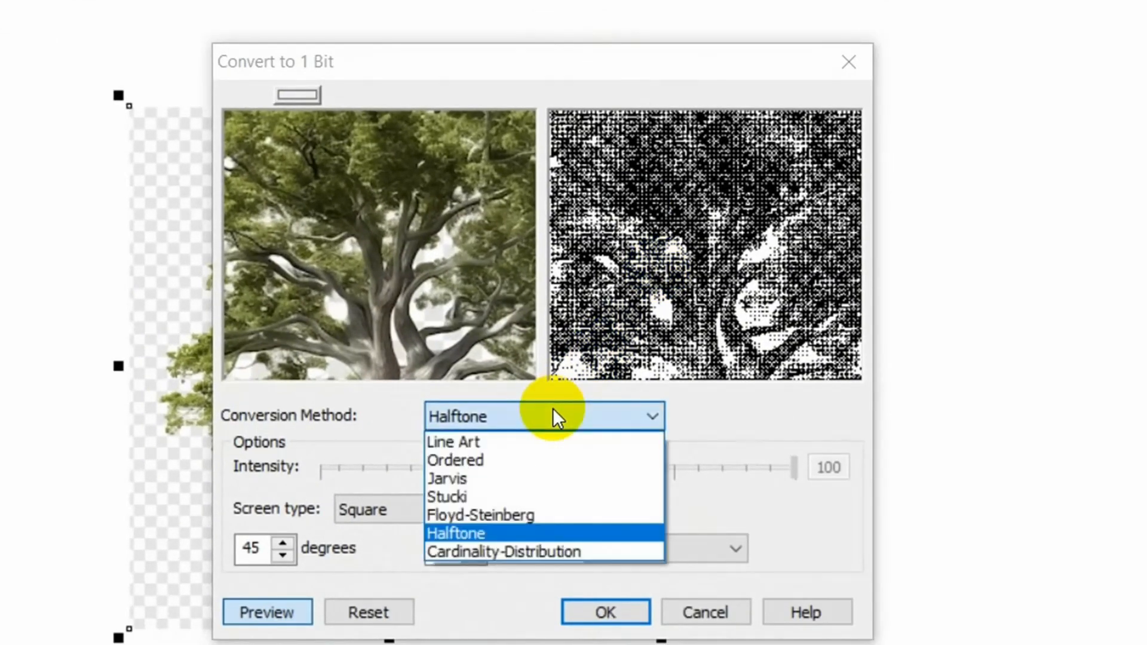
pyautogui.click(457, 444)
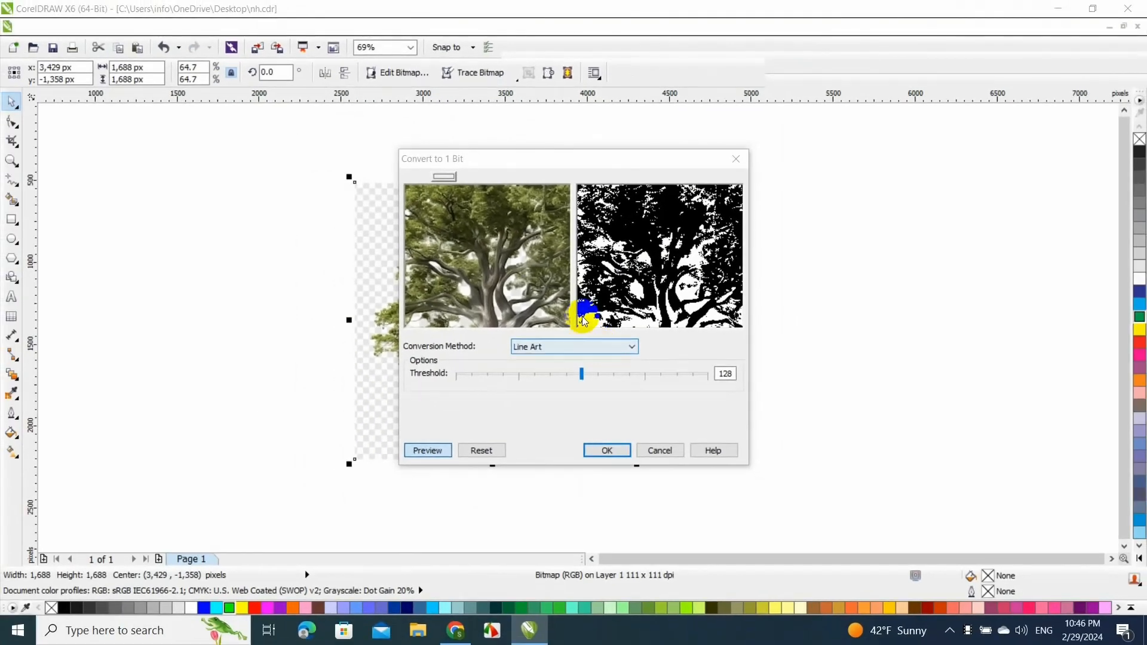
# Set the line art threshold to 208 and apply the conversion to the tree bitmap
pyautogui.rightClick(532, 286)
pyautogui.rightClick(526, 286)
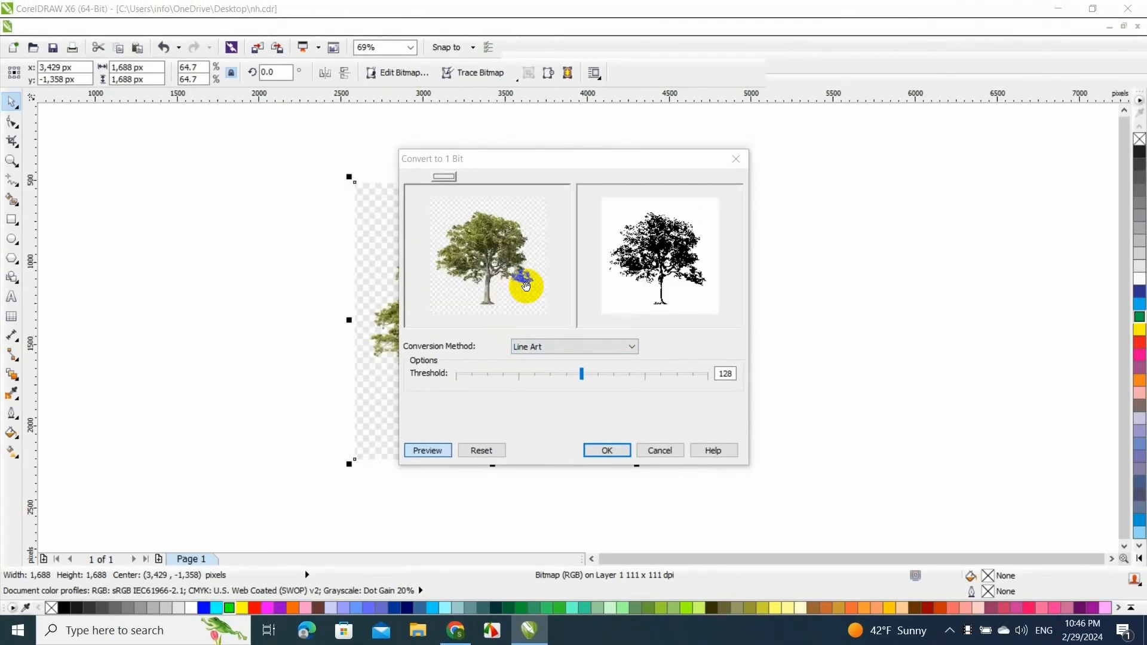
pyautogui.rightClick(508, 271)
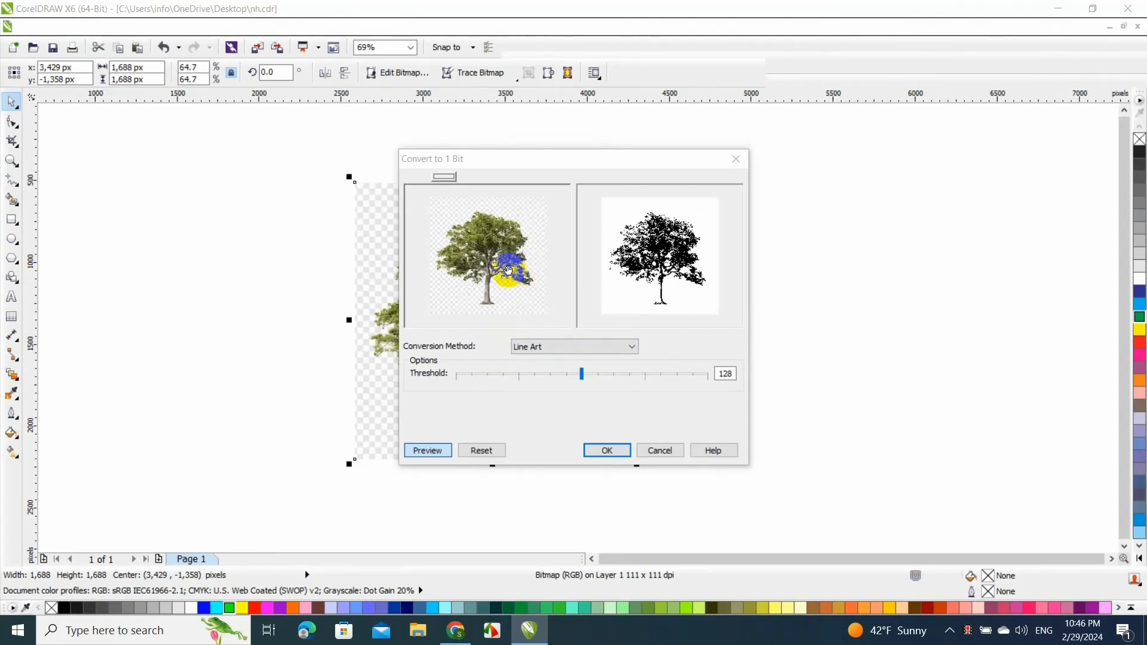
pyautogui.click(615, 376)
pyautogui.click(636, 375)
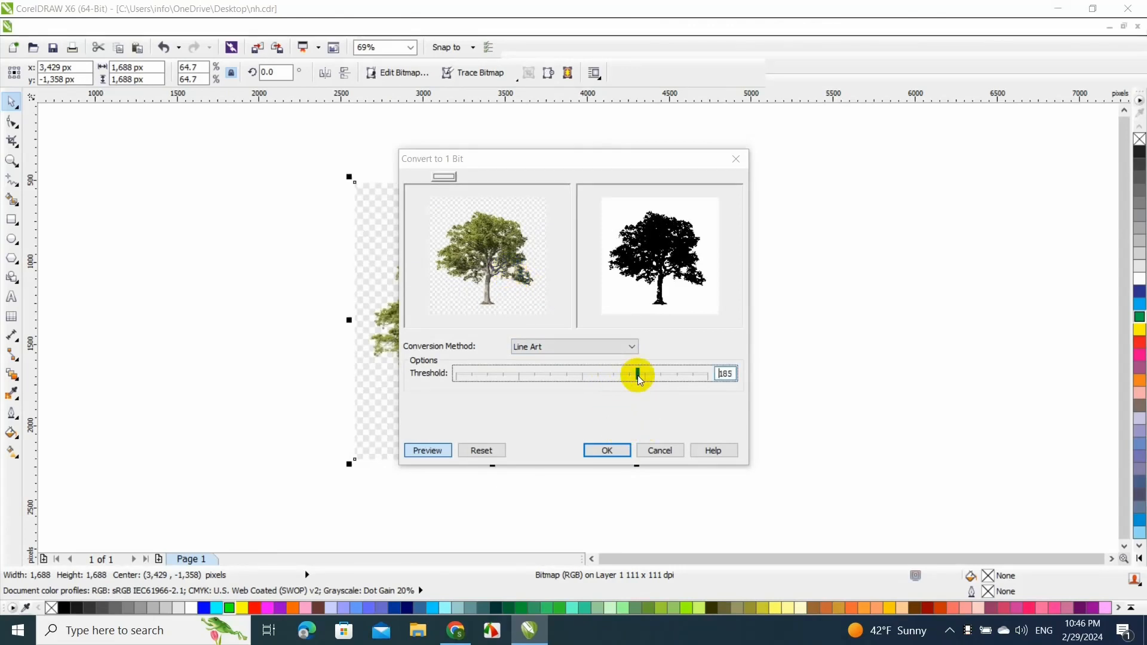
pyautogui.click(661, 375)
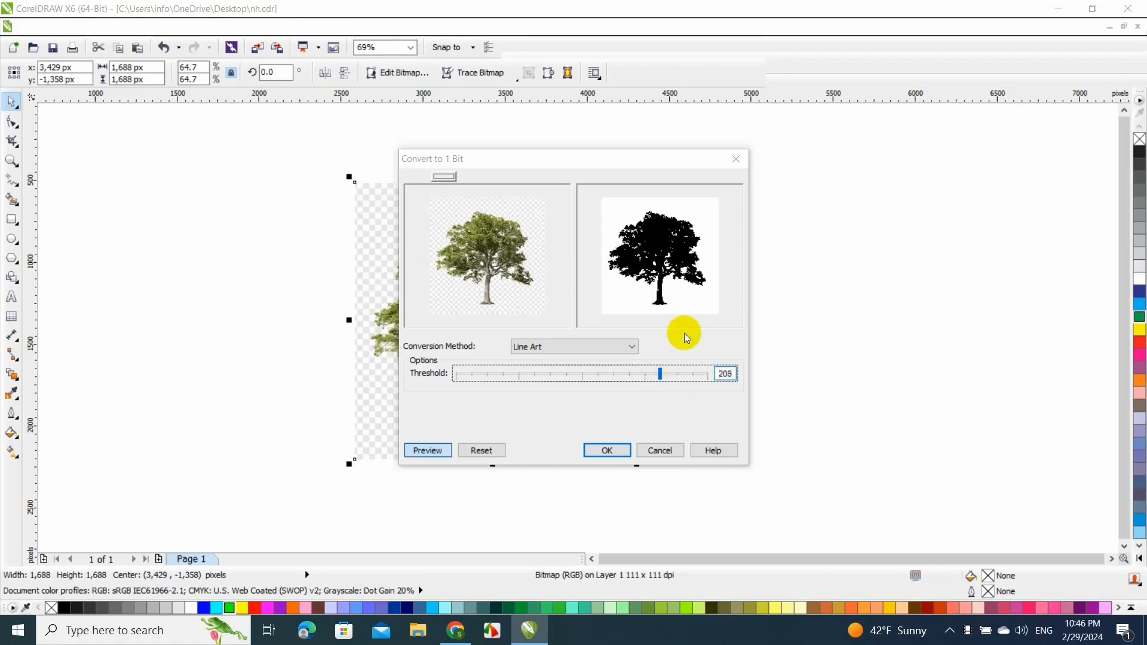
pyautogui.click(607, 449)
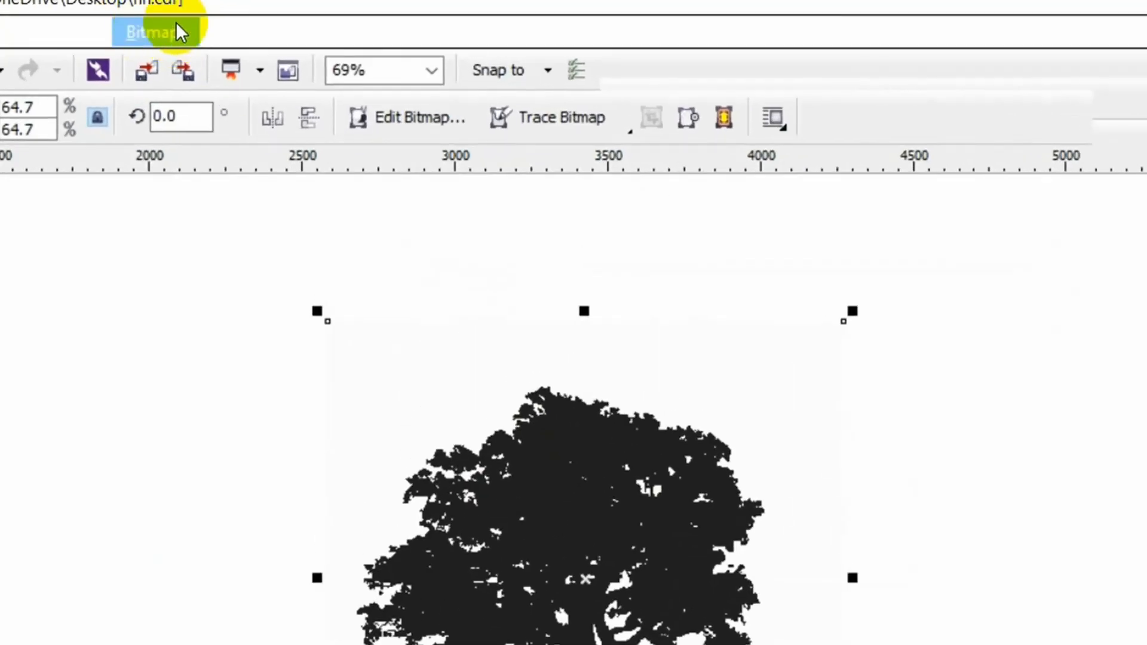
# Outline-trace the black and white tree bitmap as Clipart and accept the trace
pyautogui.click(180, 33)
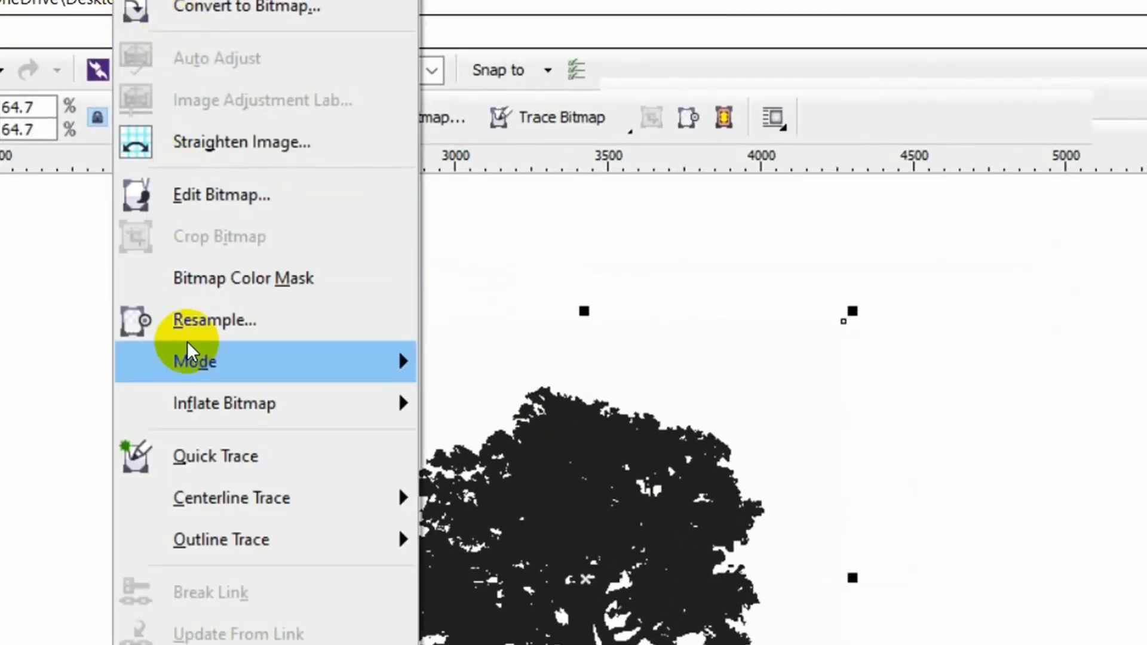
pyautogui.moveTo(227, 544)
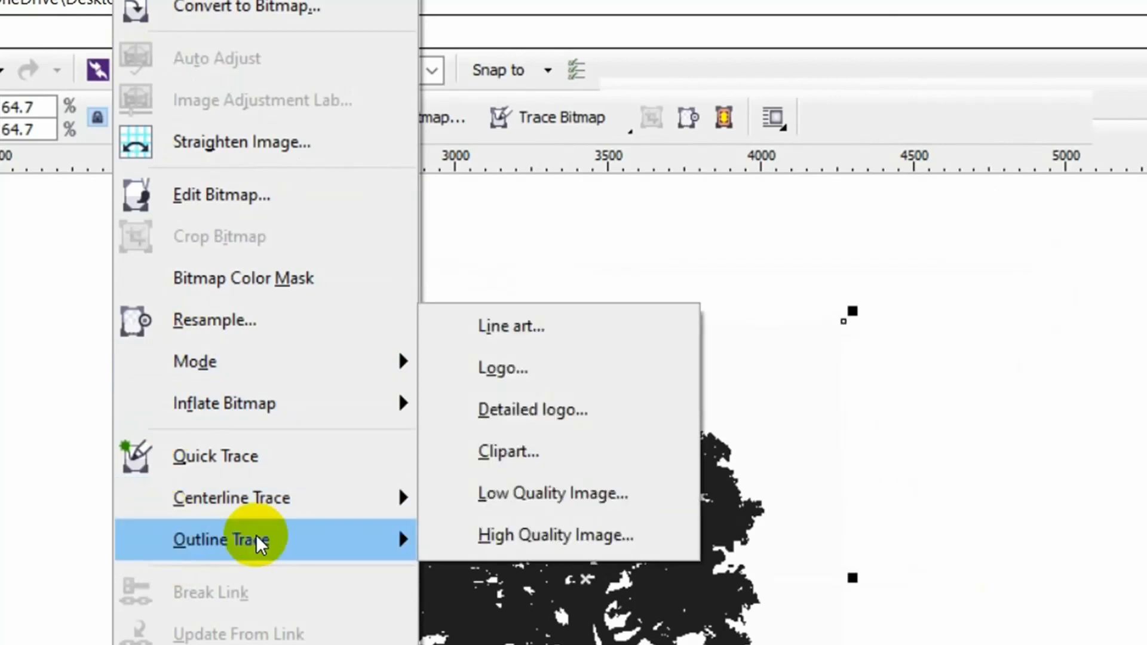
pyautogui.click(517, 460)
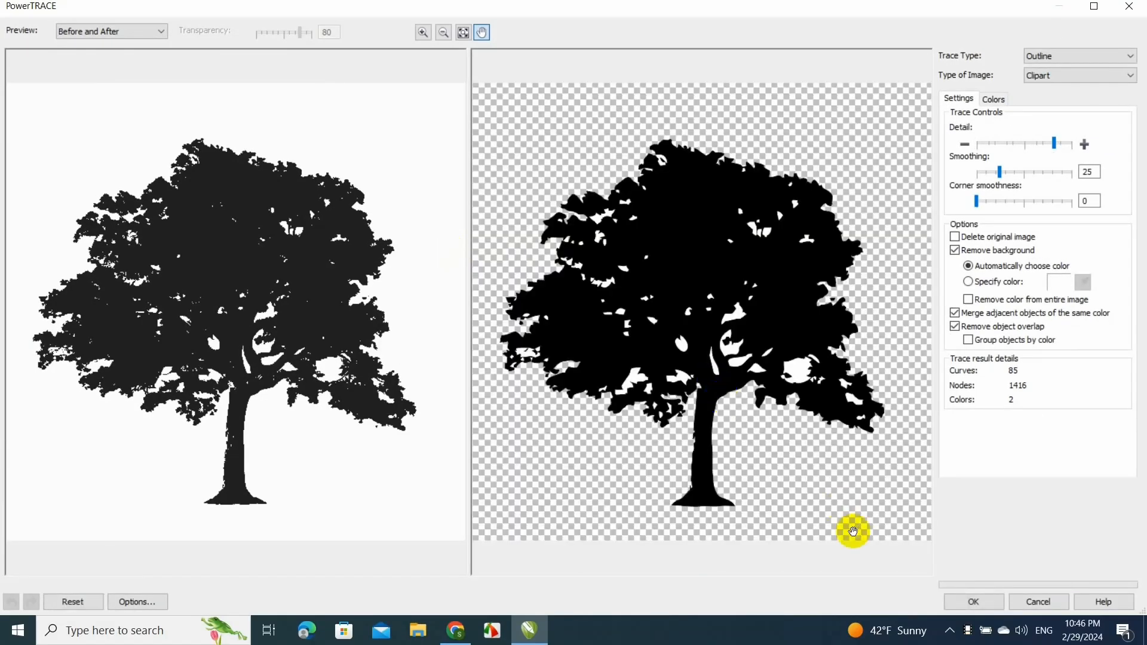
pyautogui.click(960, 601)
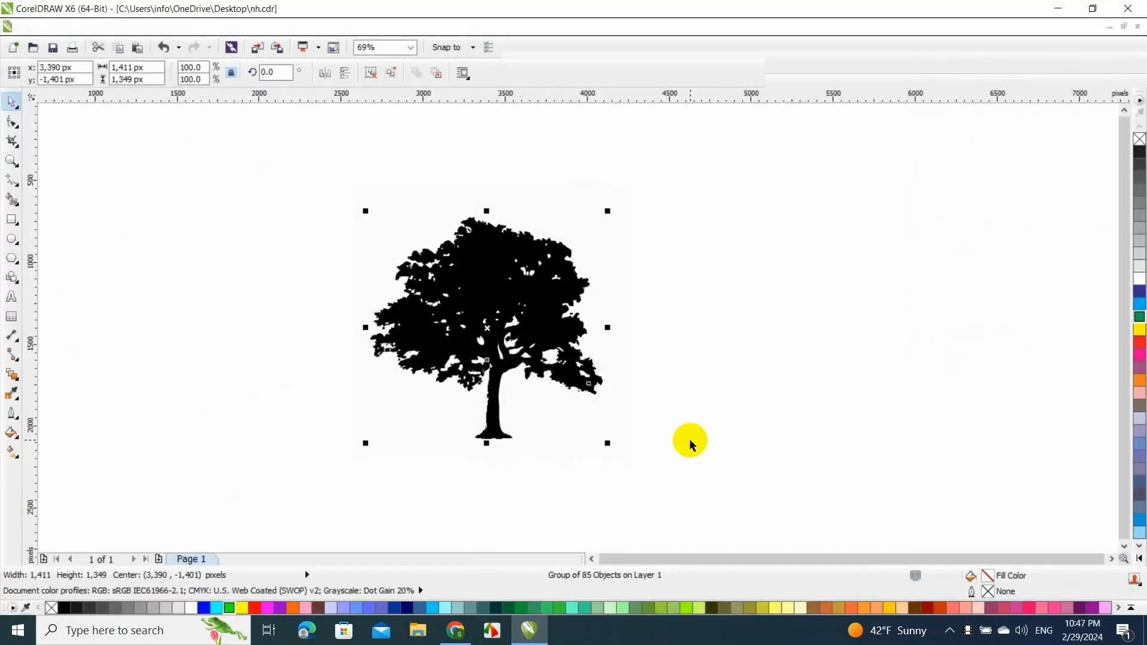
# Move the traced tree to the right of the page and delete the original monochrome bitmap
pyautogui.click(508, 338)
pyautogui.moveTo(640, 319); pyautogui.dragTo(748, 325)
pyautogui.click(489, 304)
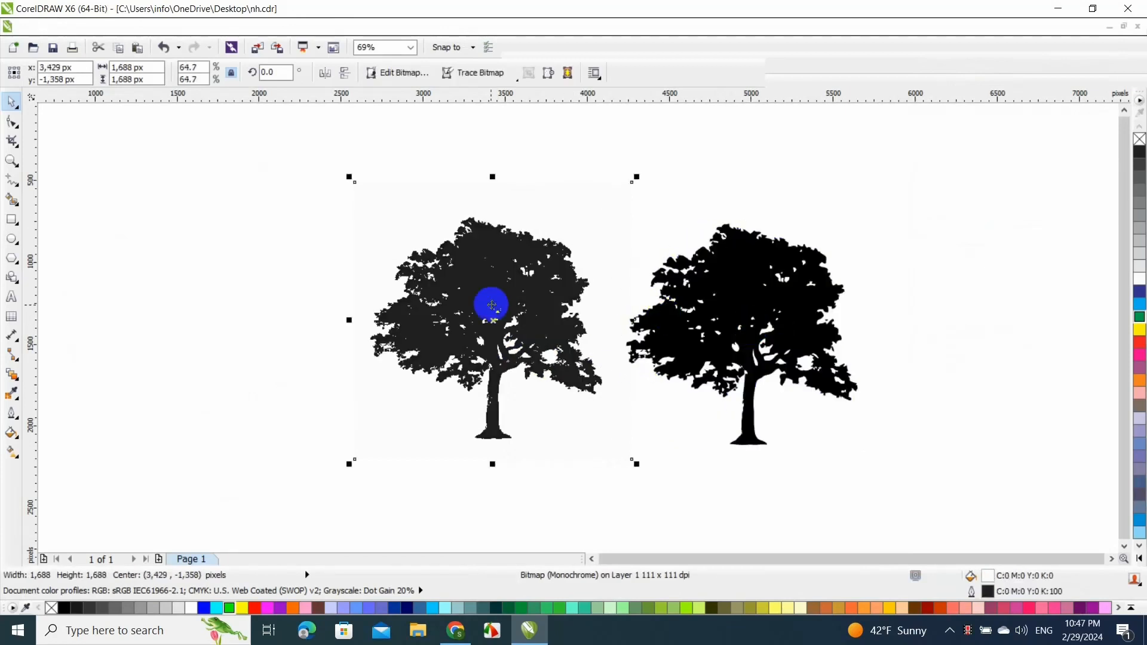
pyautogui.press('Delete')
# Shift the traced tree slightly up and to the left and ungroup all of its objects
pyautogui.click(719, 286)
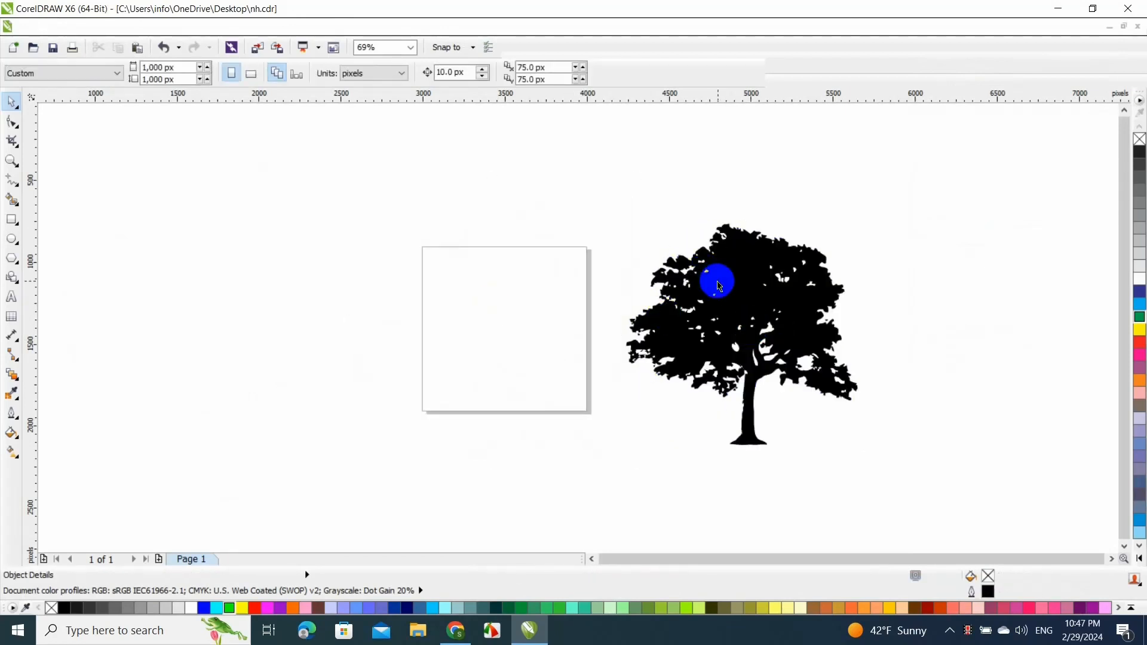
pyautogui.moveTo(718, 286); pyautogui.dragTo(687, 261)
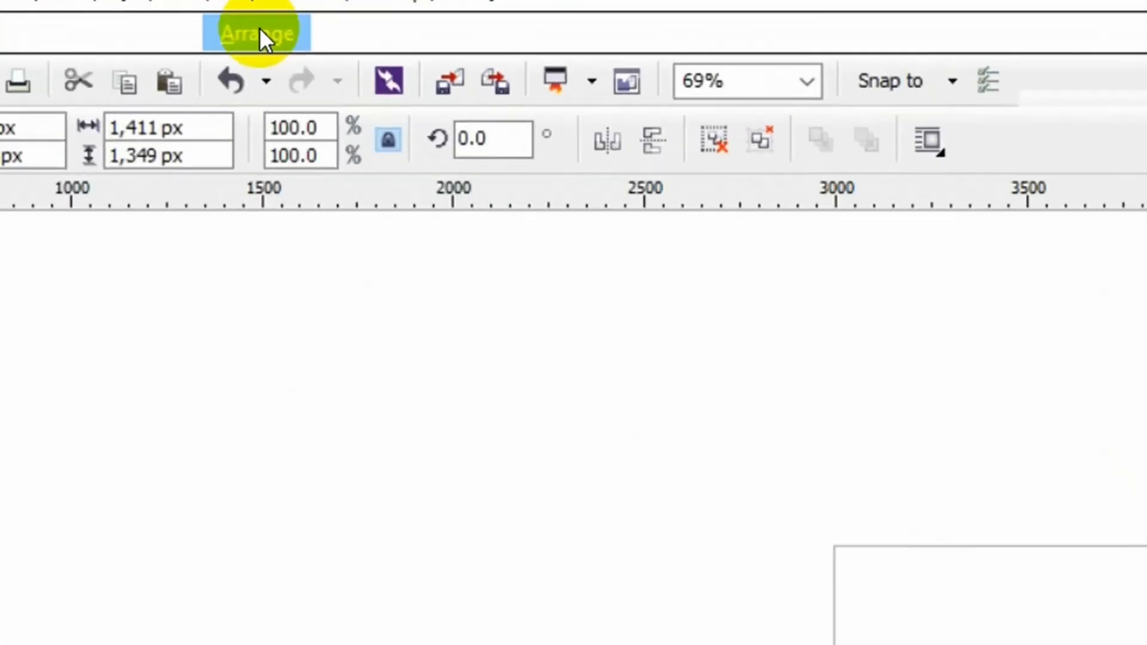
pyautogui.click(268, 34)
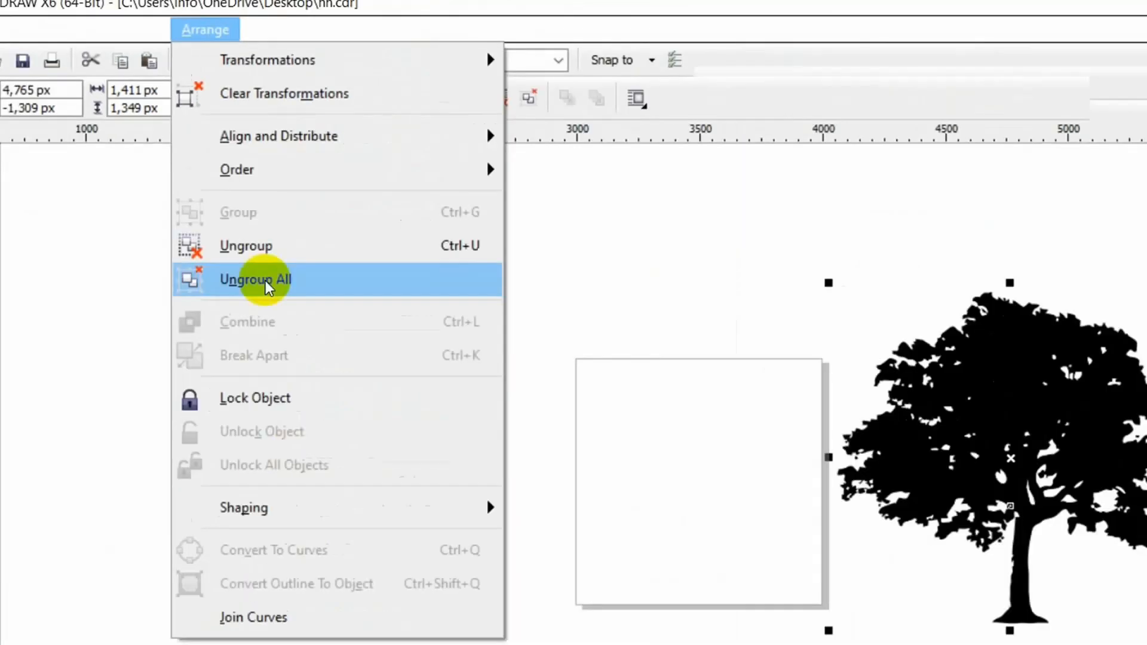
pyautogui.click(261, 430)
pyautogui.click(455, 218)
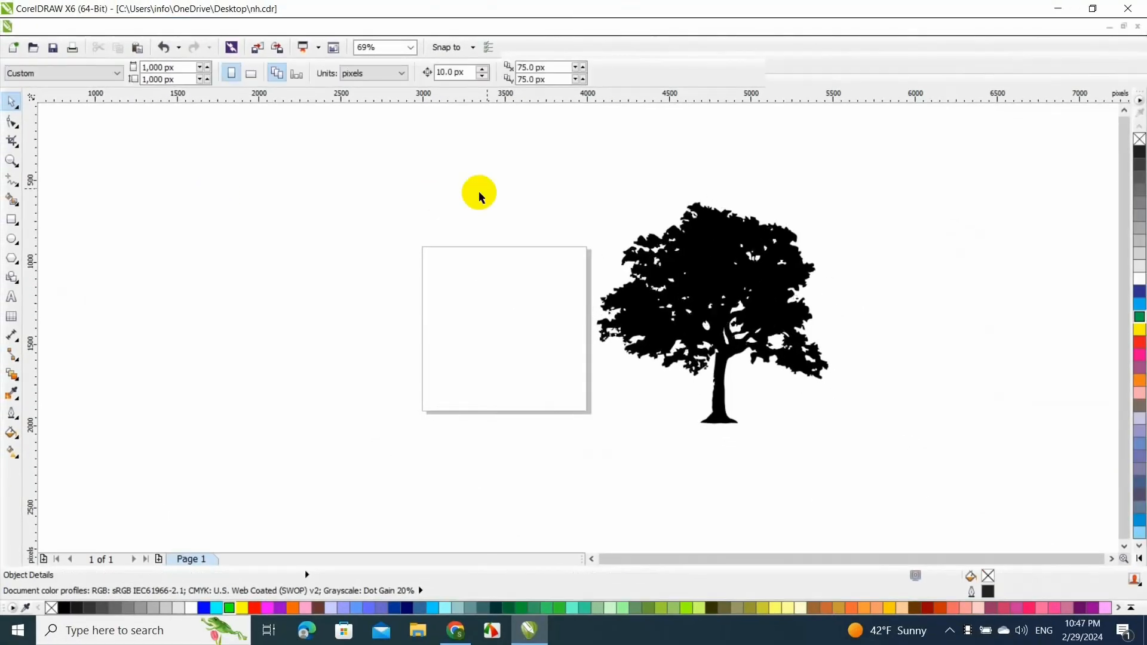
# Reposition the black tree curve beside the page, centred at about x 4,956 px and y -1,330 px
pyautogui.moveTo(520, 156); pyautogui.dragTo(871, 394)
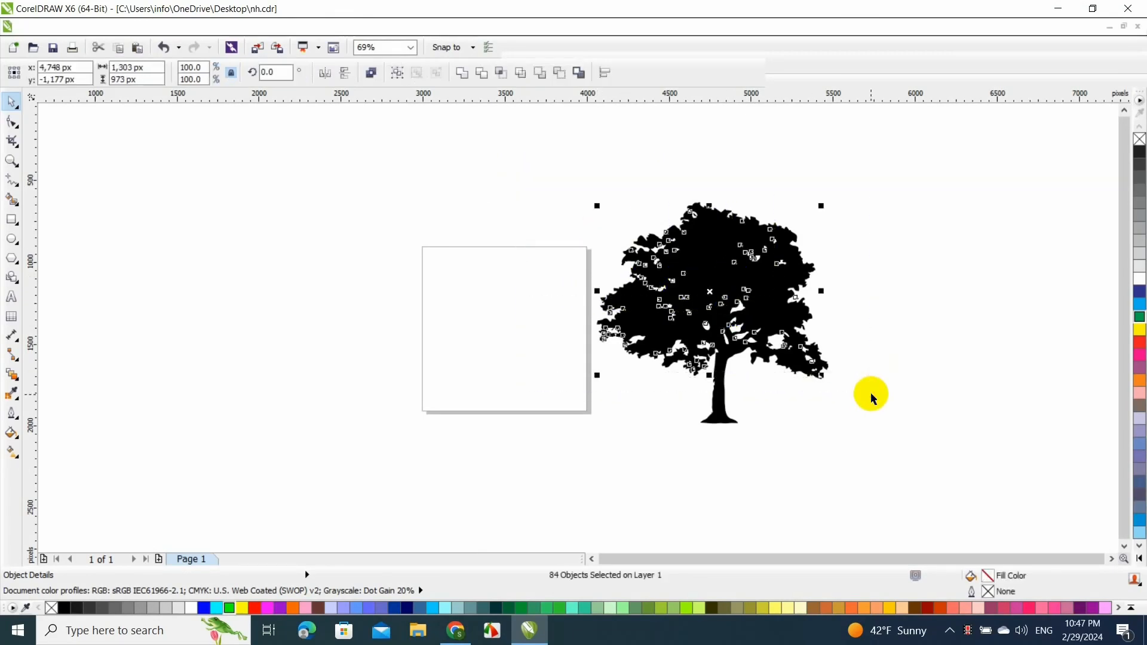
pyautogui.click(870, 394)
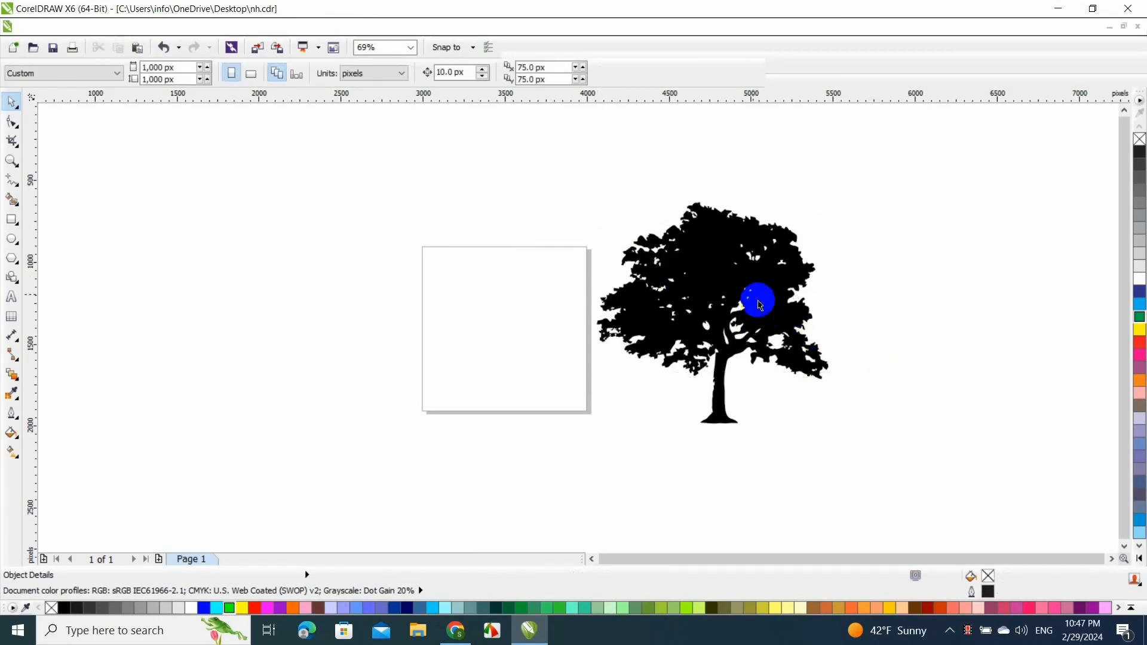
pyautogui.click(738, 273)
pyautogui.moveTo(737, 274); pyautogui.dragTo(770, 301)
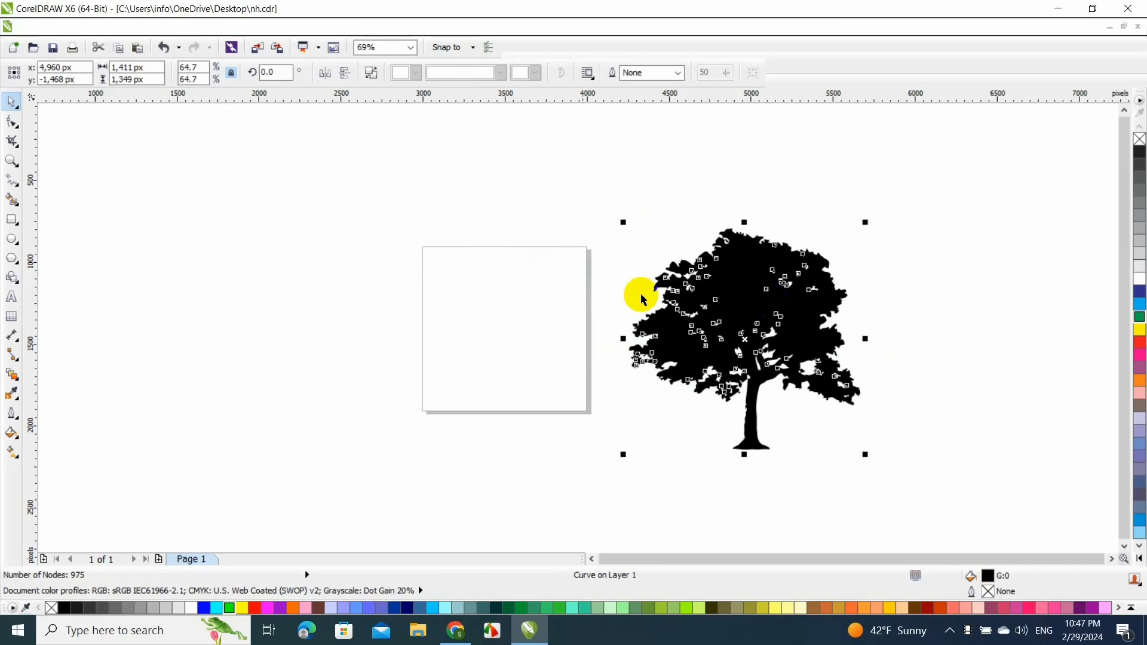
pyautogui.click(493, 335)
pyautogui.moveTo(715, 326)
pyautogui.mouseDown()
pyautogui.moveTo(697, 307)
pyautogui.moveTo(714, 312)
pyautogui.moveTo(715, 302)
pyautogui.mouseUp()
pyautogui.click(515, 312)
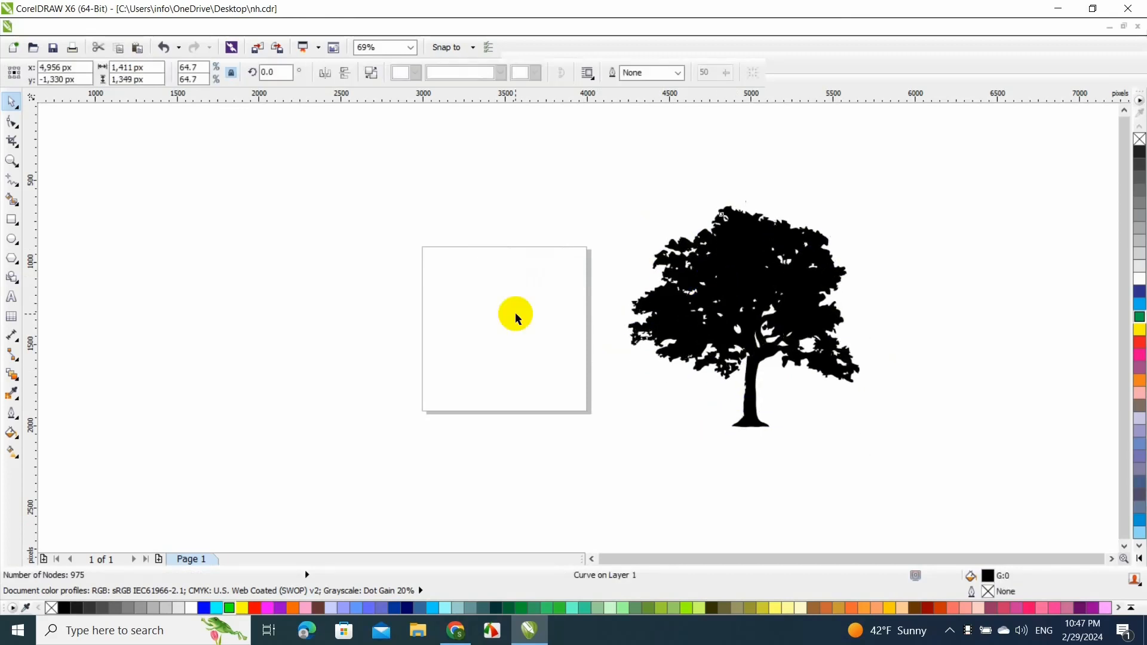
# Add the artistic text "Tree Services" to the left of the page
pyautogui.click(17, 299)
pyautogui.click(322, 379)
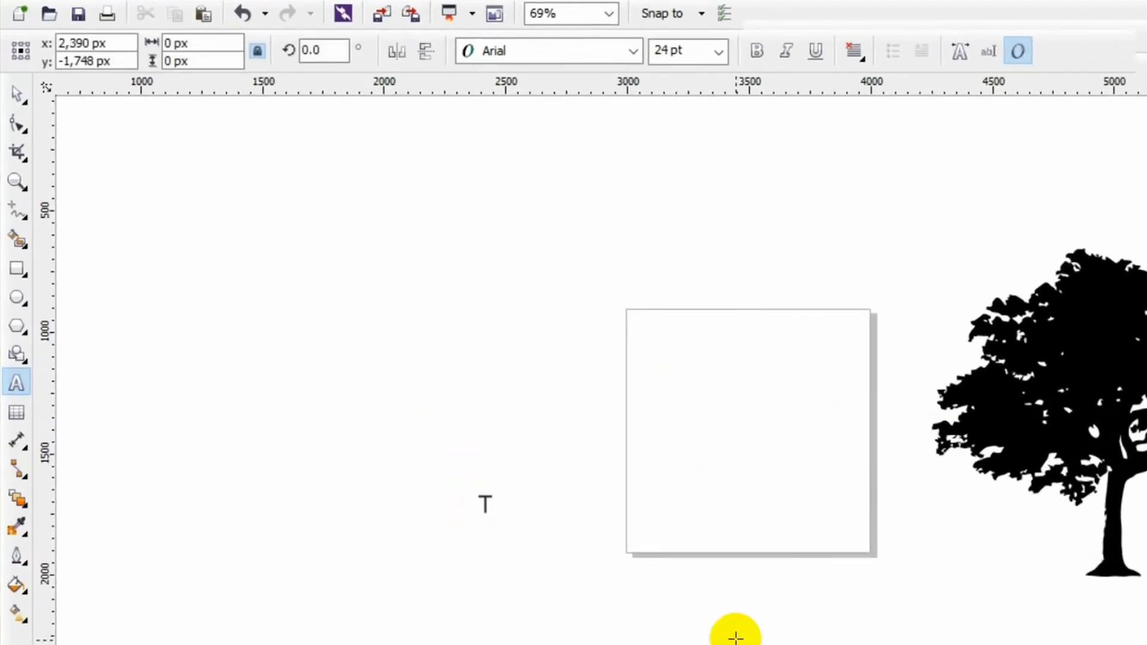
pyautogui.write('Tree ')
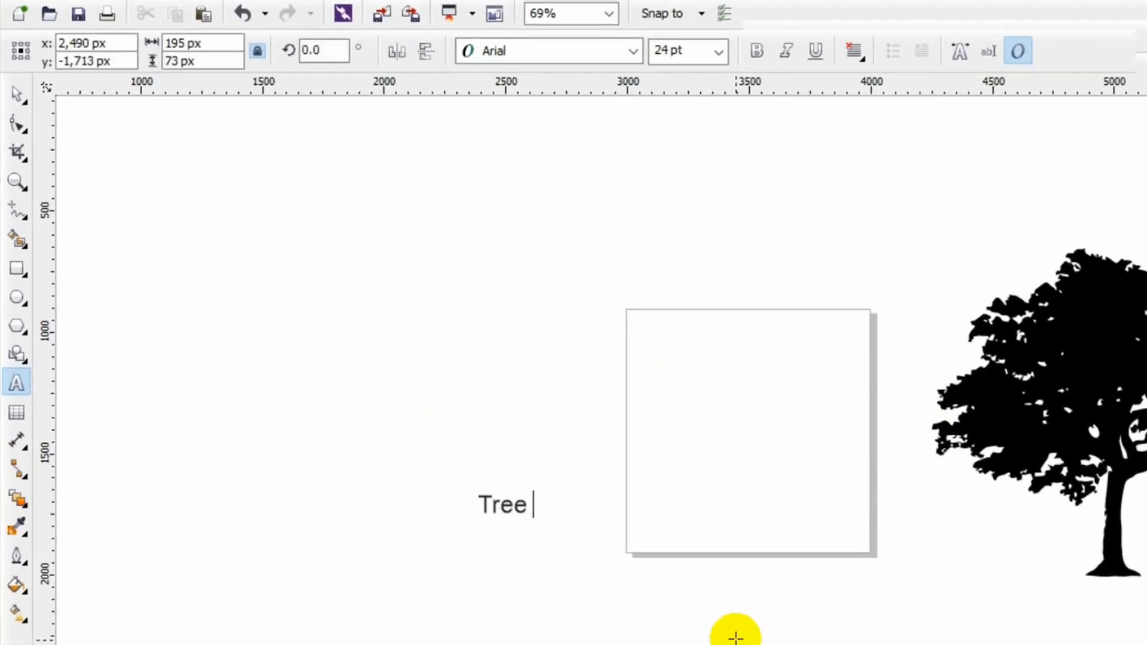
pyautogui.write('Servi')
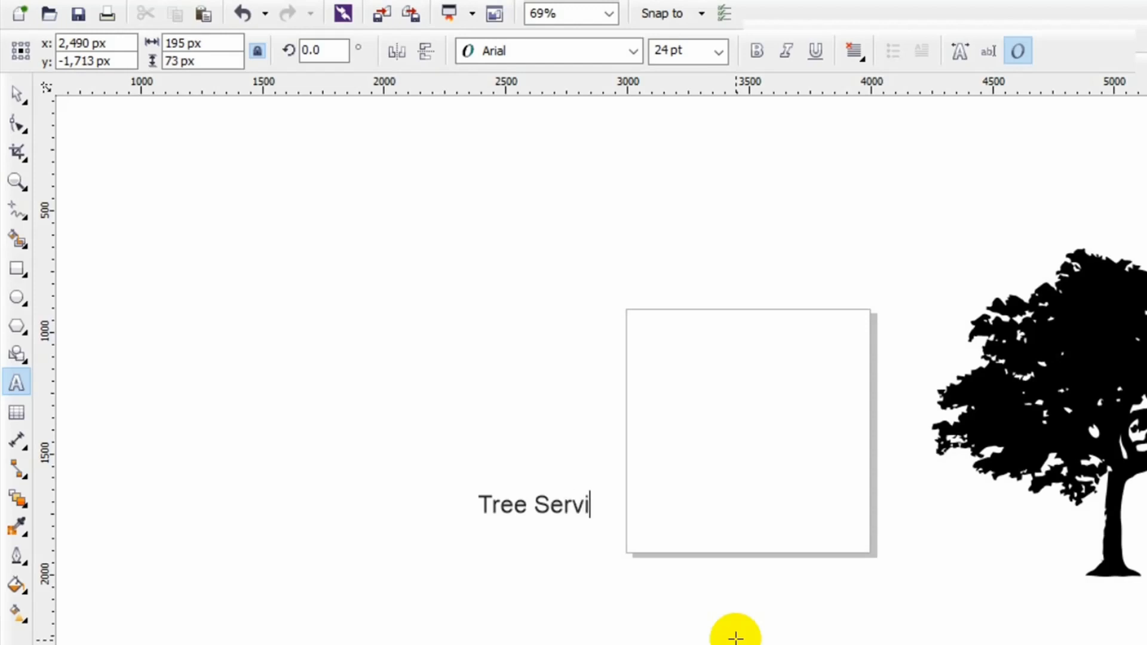
pyautogui.write('ces')
pyautogui.press('Escape')
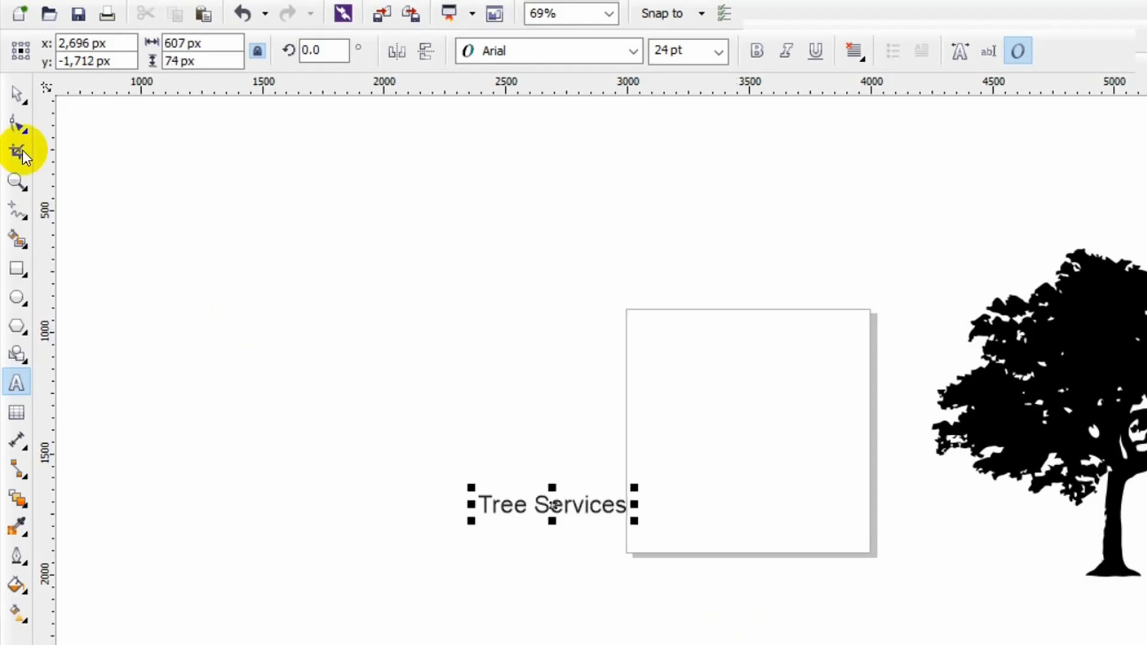
pyautogui.click(12, 95)
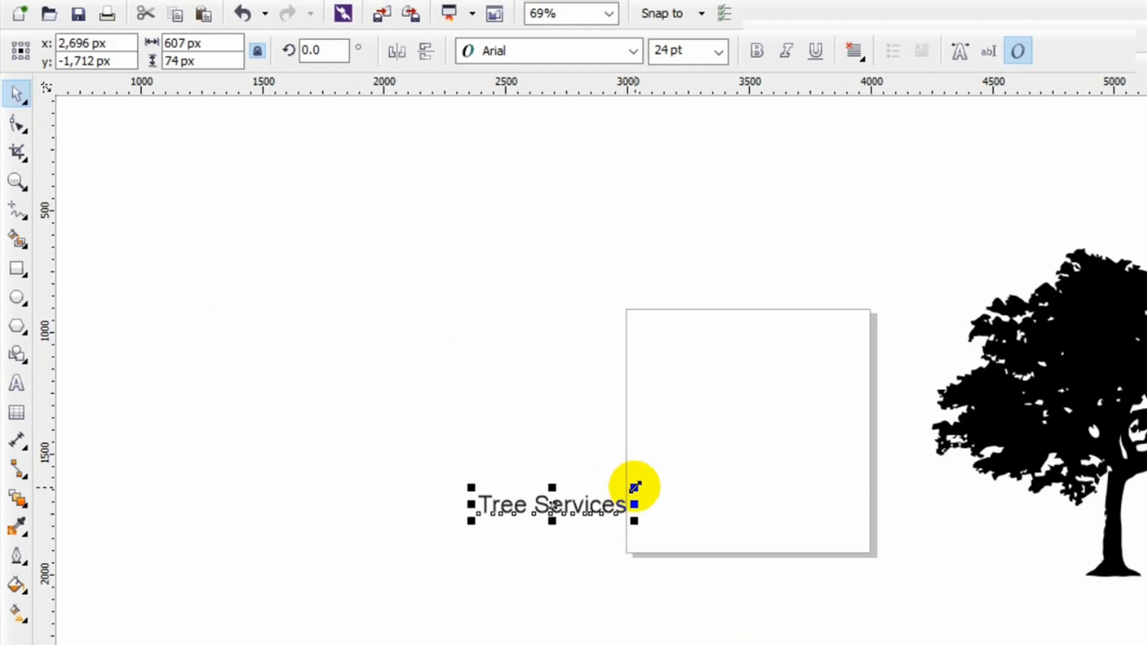
# Set the Tree Services text in the Great Vibes font and enlarge it to about 121 pt
pyautogui.moveTo(635, 488); pyautogui.dragTo(866, 340)
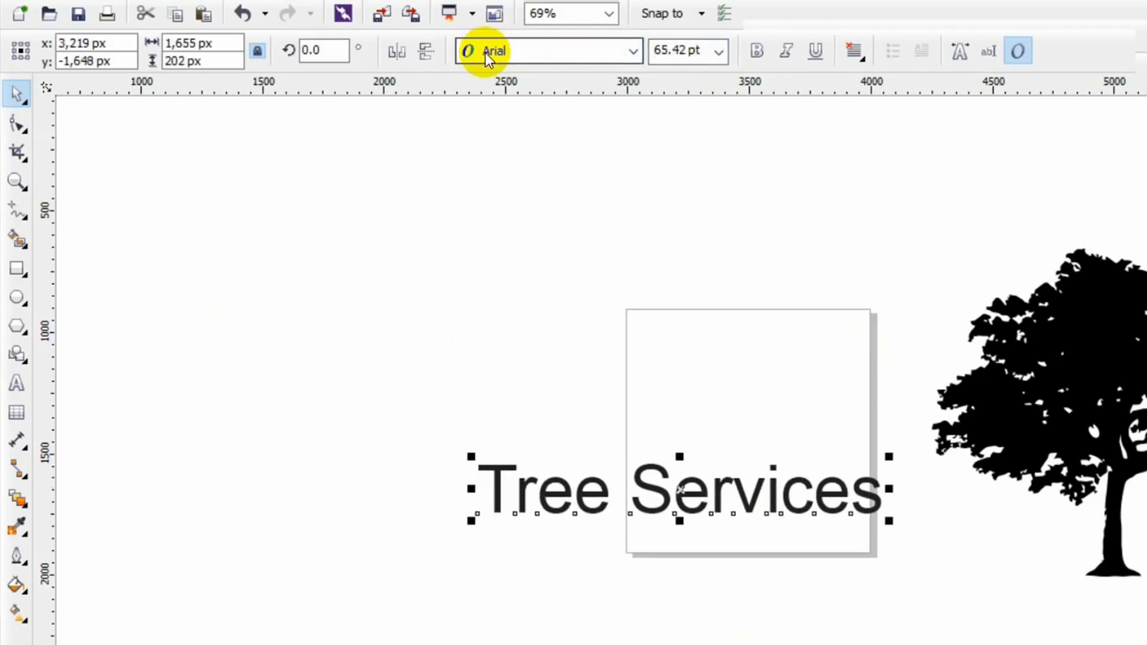
pyautogui.click(560, 54)
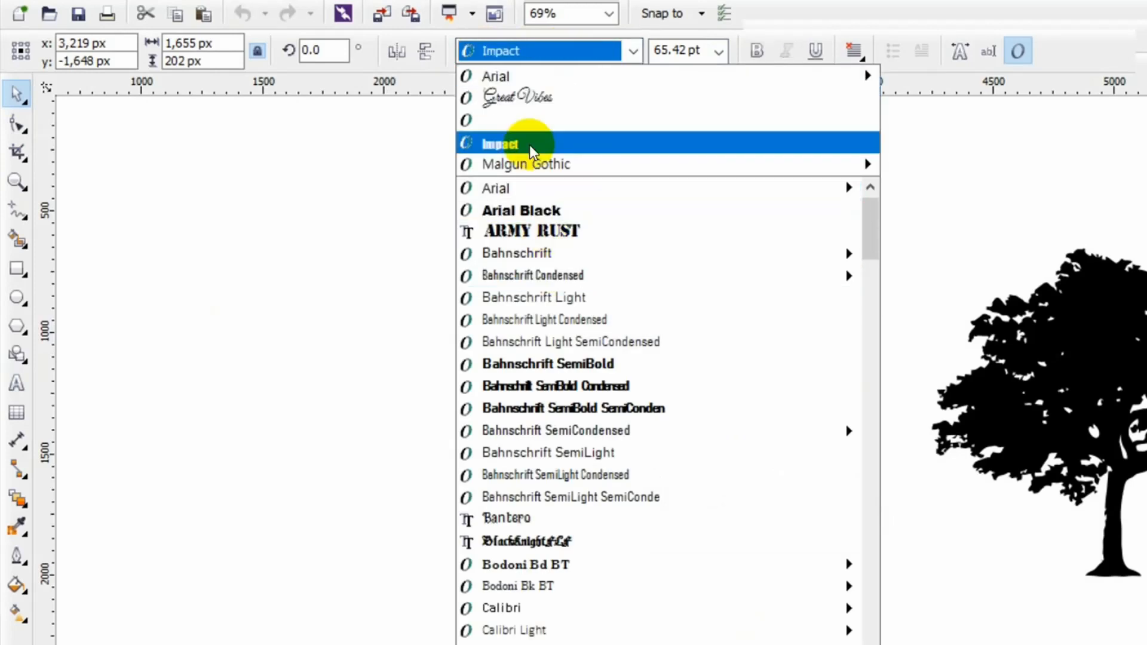
pyautogui.click(513, 97)
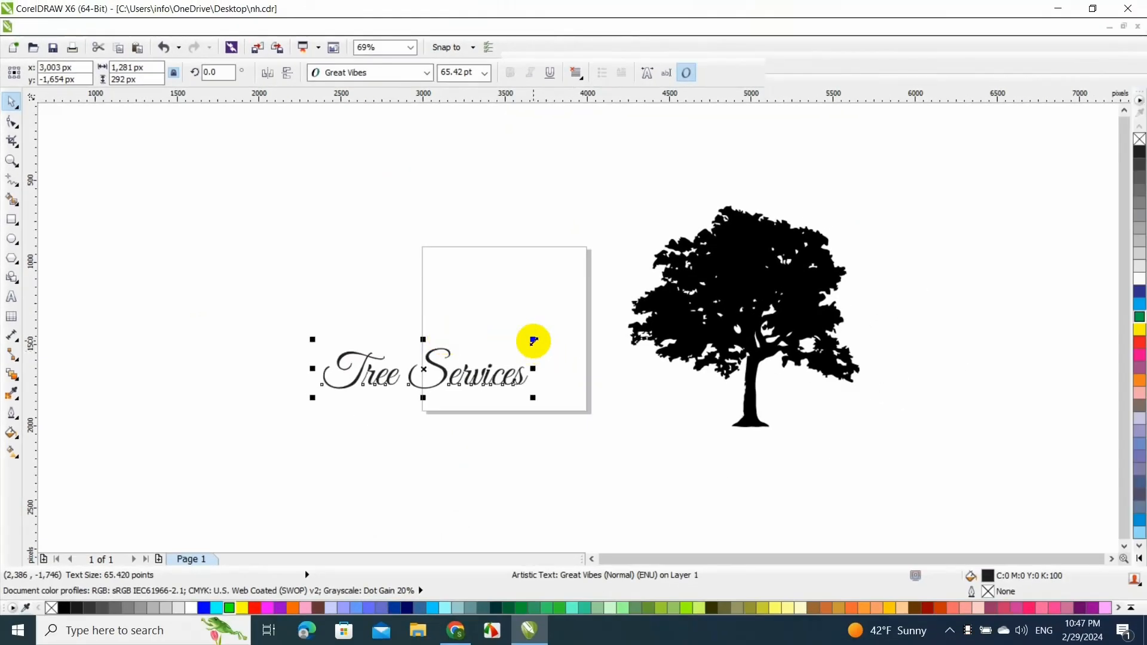
pyautogui.moveTo(533, 341); pyautogui.dragTo(709, 248)
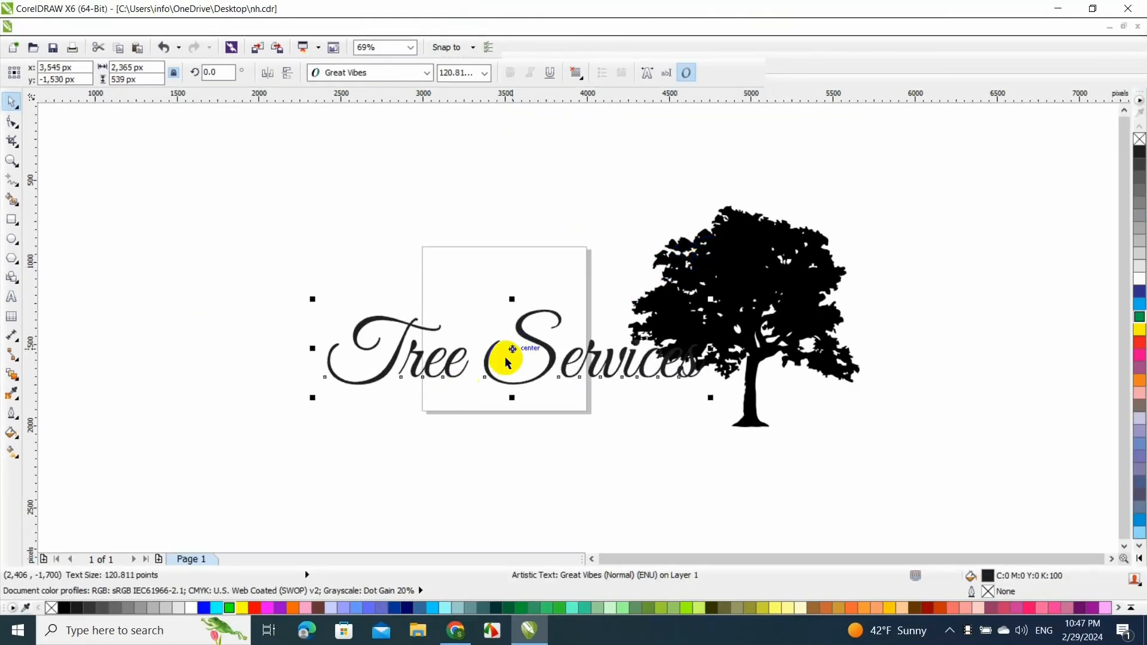
# Place the Tree Services text across the base of the tree trunk and fill it with 10% black
pyautogui.moveTo(513, 350); pyautogui.dragTo(714, 426)
pyautogui.click(1139, 273)
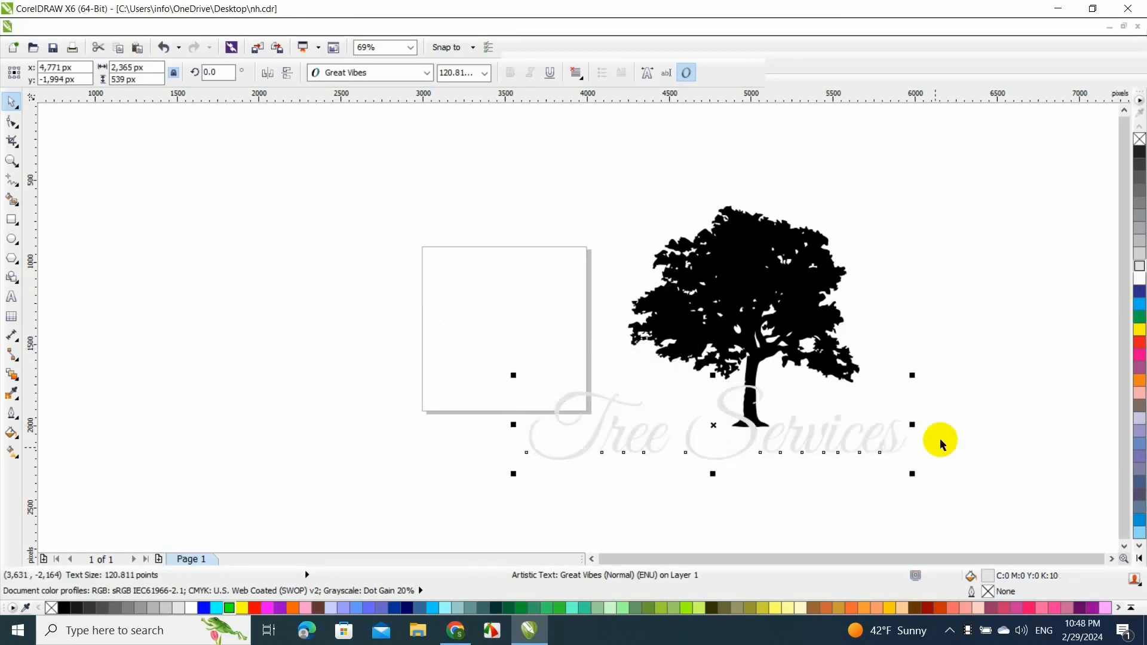
# Fill the Tree Services text with yellow and enlarge it to about 132 pt
pyautogui.click(1139, 330)
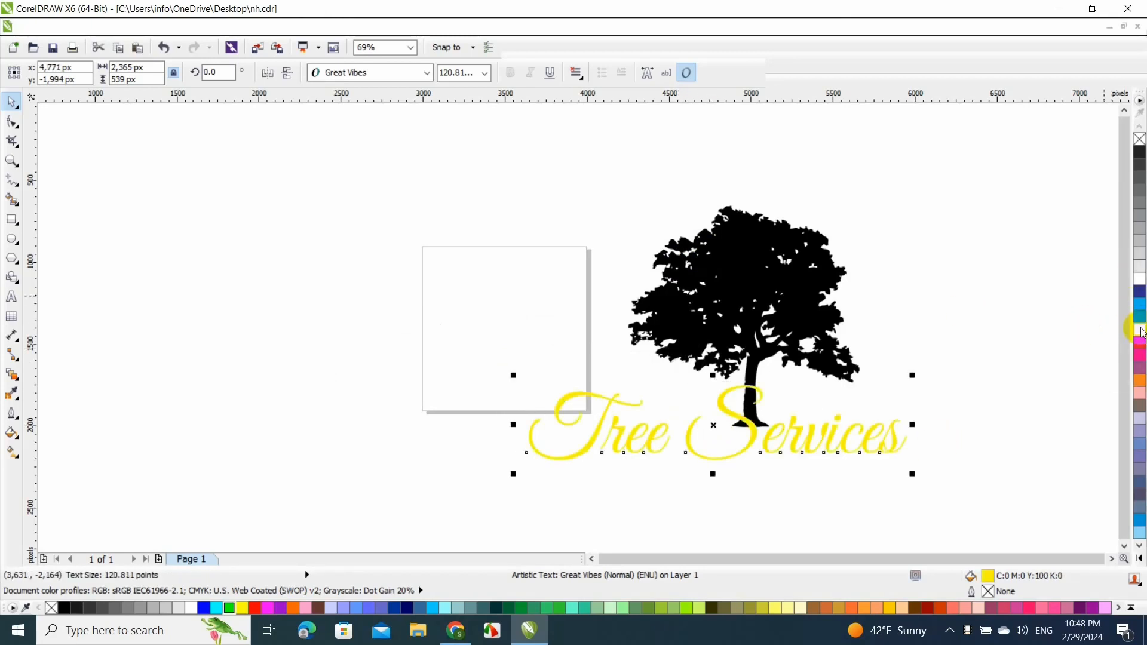
pyautogui.moveTo(912, 376); pyautogui.dragTo(948, 367)
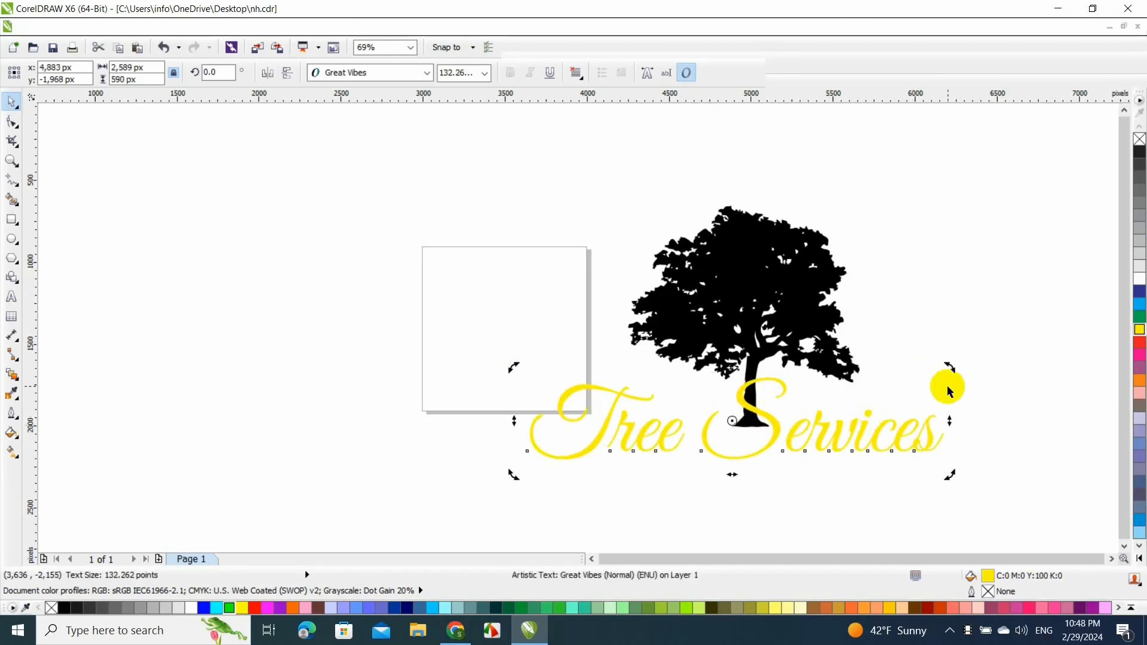
# Rotate the Tree Services text by about 7.1° and centre it at about x 5,116 px and y -1,988 px
pyautogui.moveTo(948, 367)
pyautogui.mouseDown()
pyautogui.moveTo(927, 351)
pyautogui.moveTo(947, 356)
pyautogui.mouseUp()
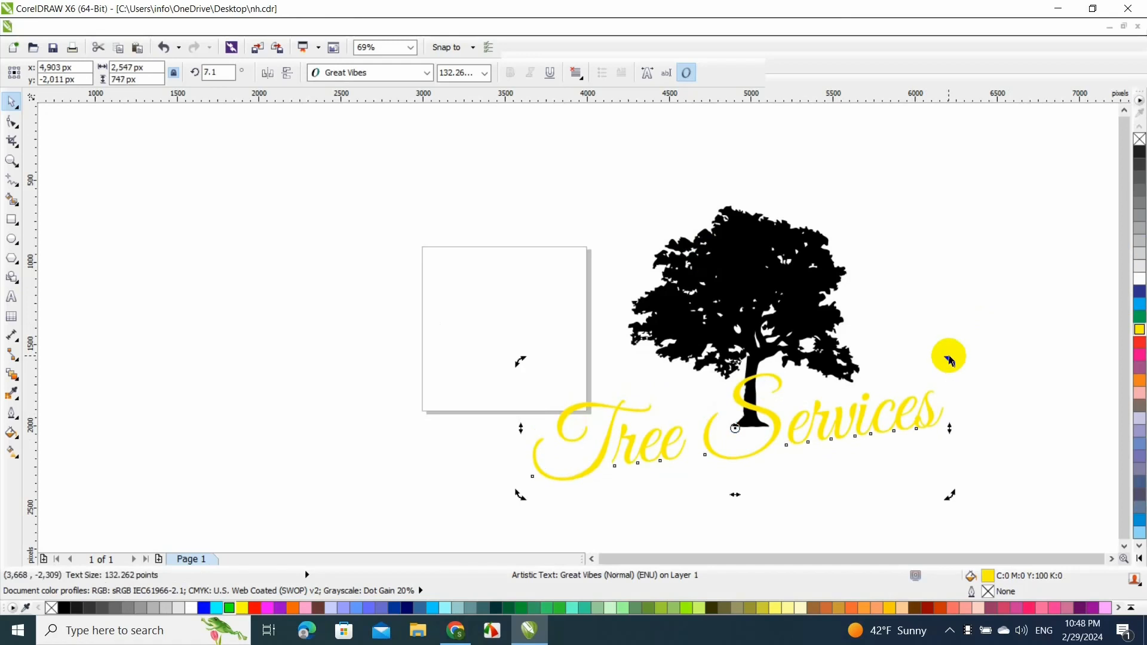
pyautogui.click(913, 344)
pyautogui.moveTo(841, 420); pyautogui.dragTo(876, 419)
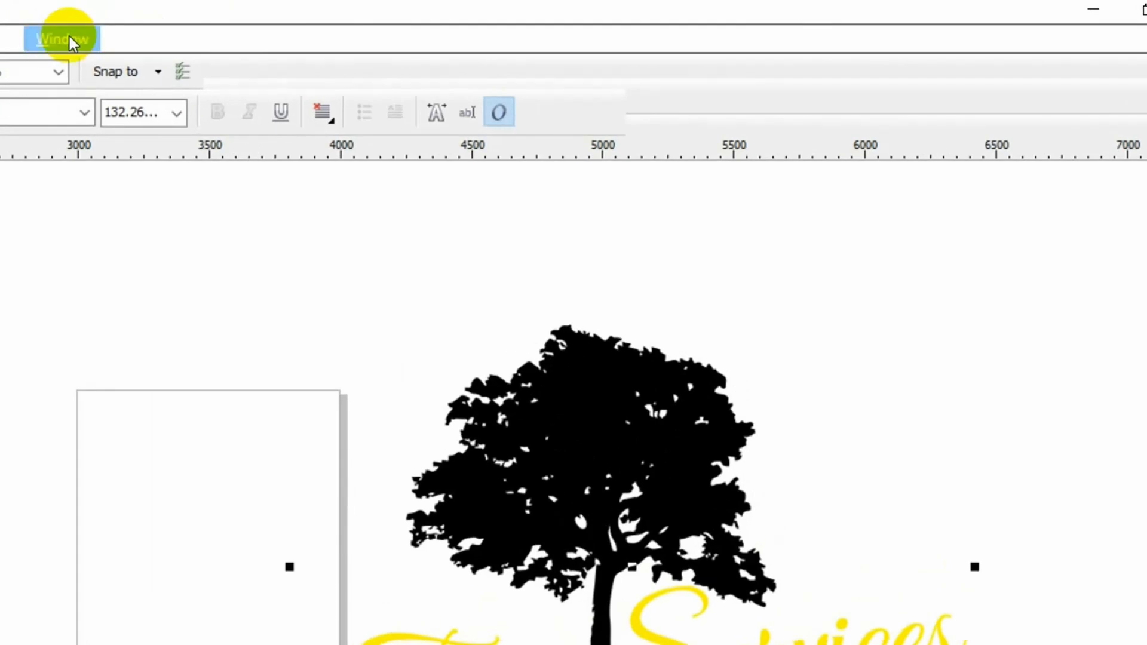
# Apply a one-step outside contour of 30 px with black outline and fill colours to the Tree Services text
pyautogui.click(70, 37)
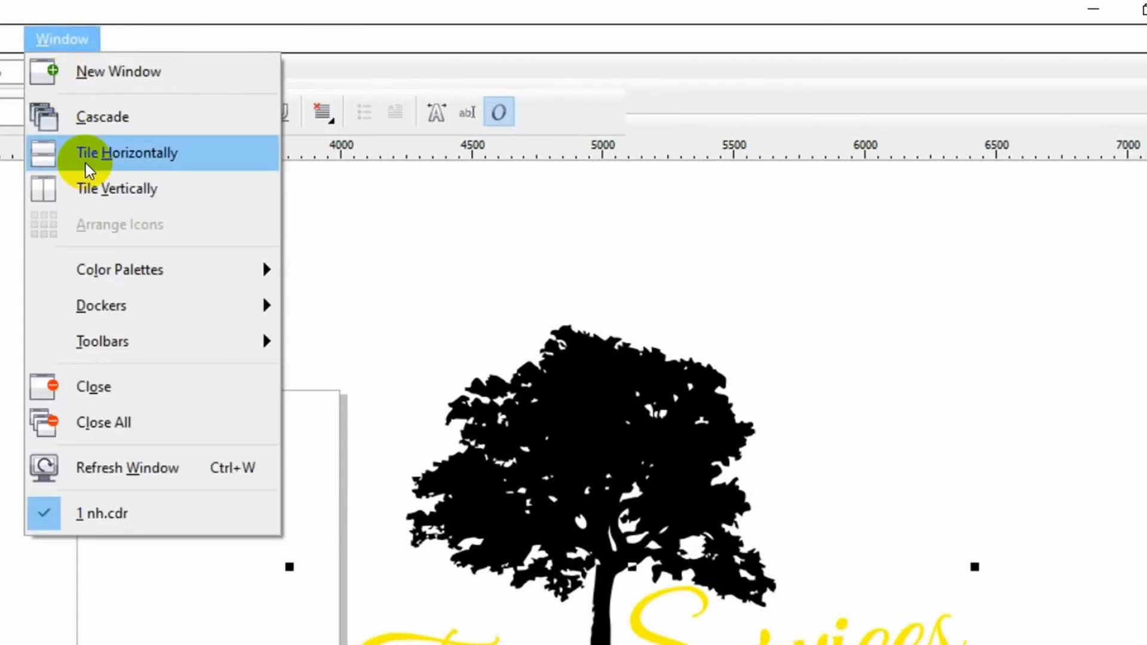
pyautogui.moveTo(113, 306)
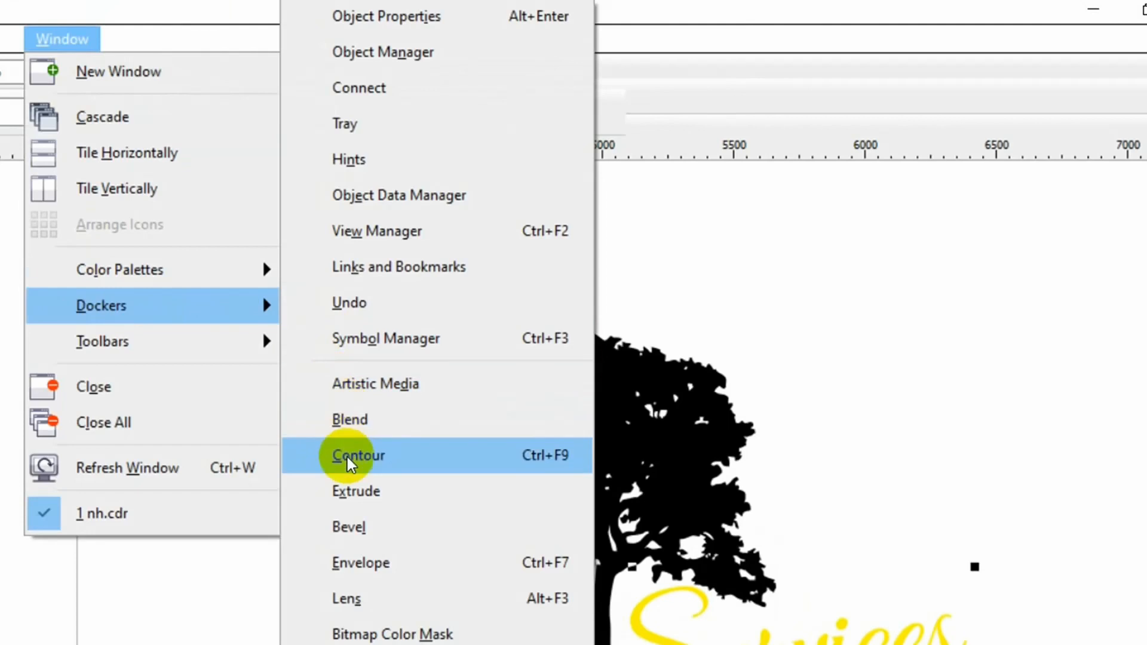
pyautogui.click(381, 455)
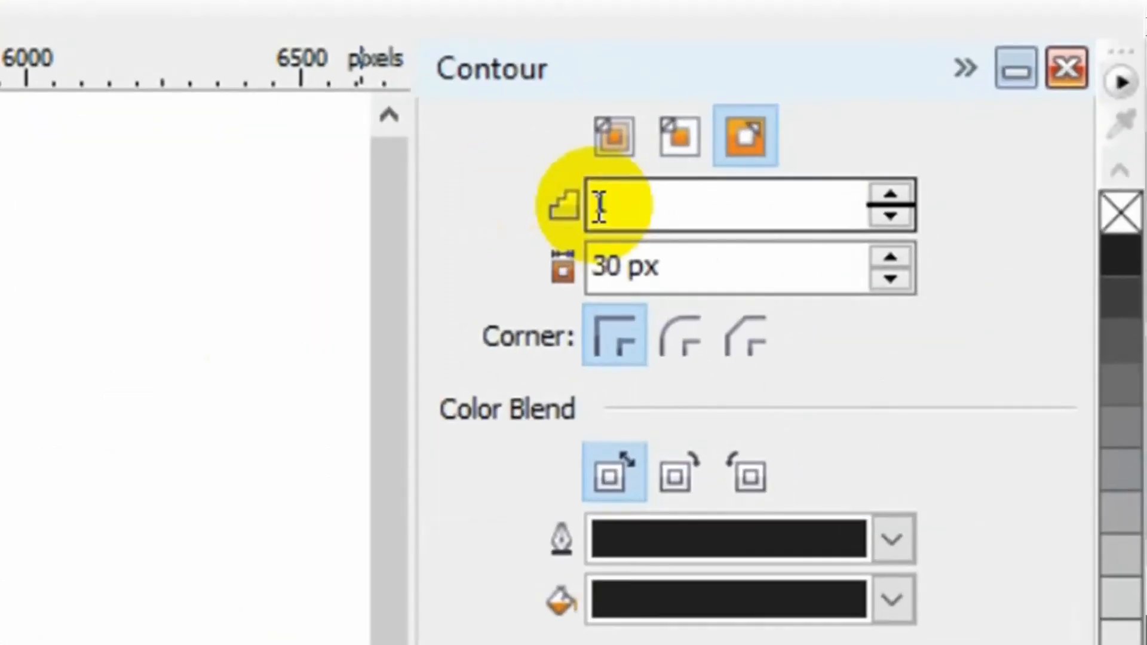
pyautogui.click(743, 146)
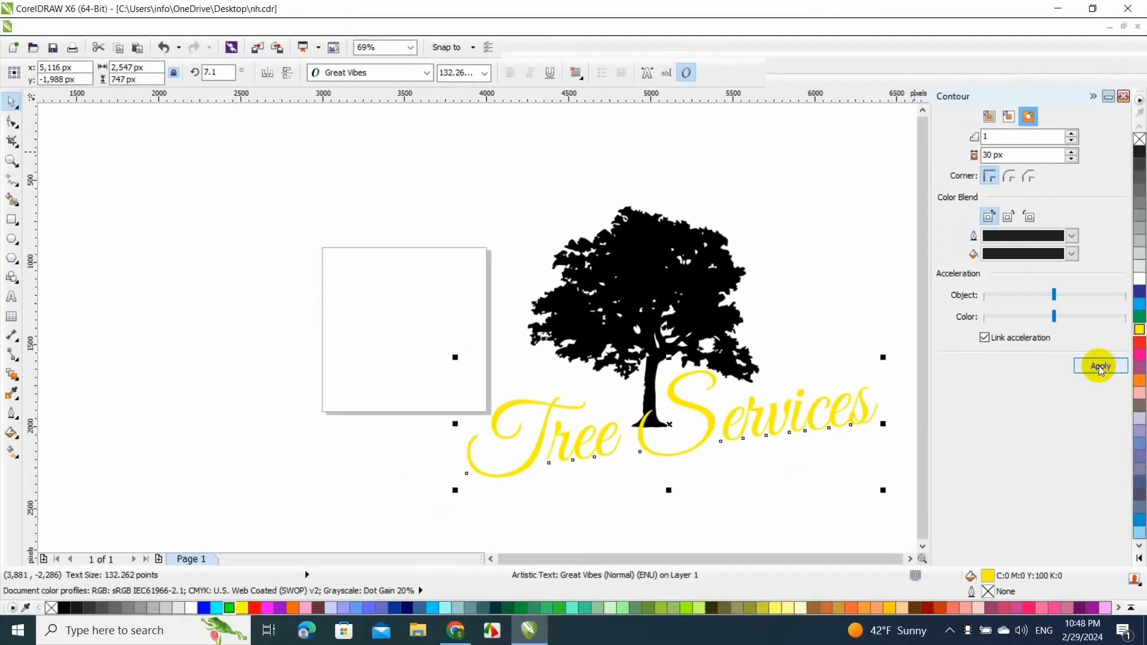
pyautogui.click(1088, 423)
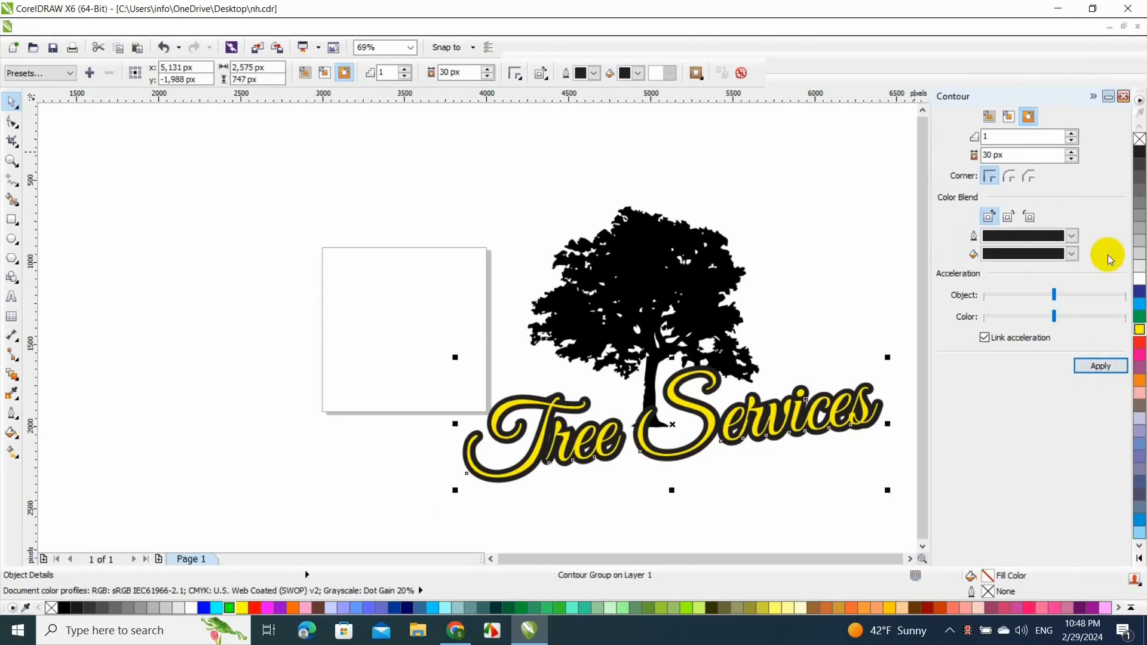
pyautogui.click(1093, 97)
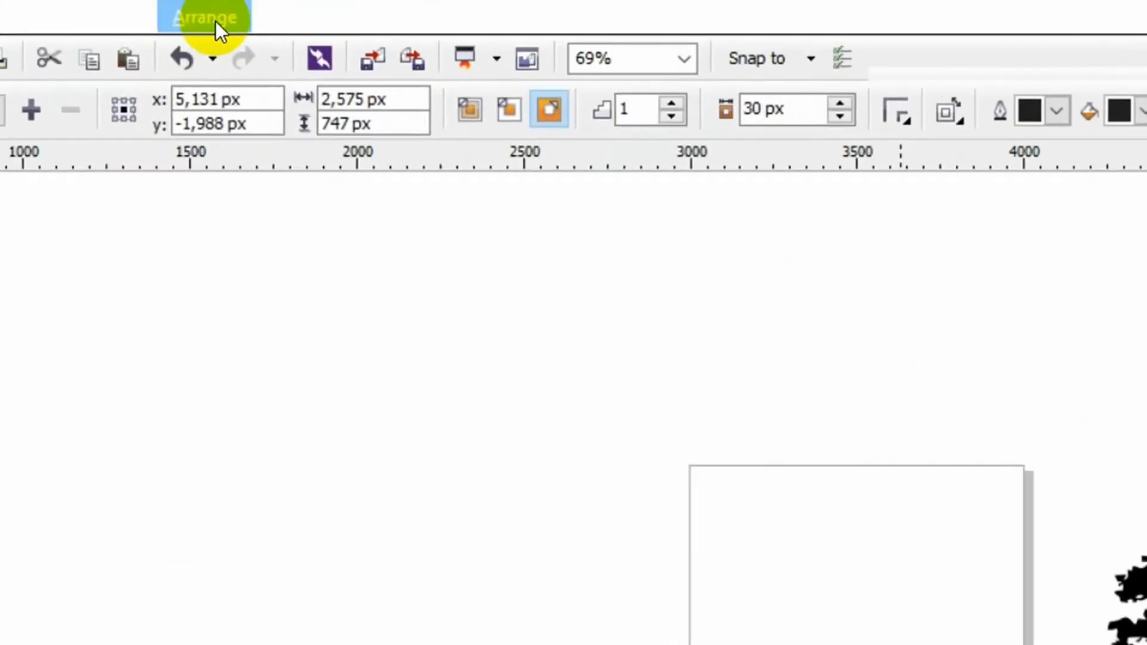
# Break the lettering's contour group apart into separate text and outline objects
pyautogui.click(200, 19)
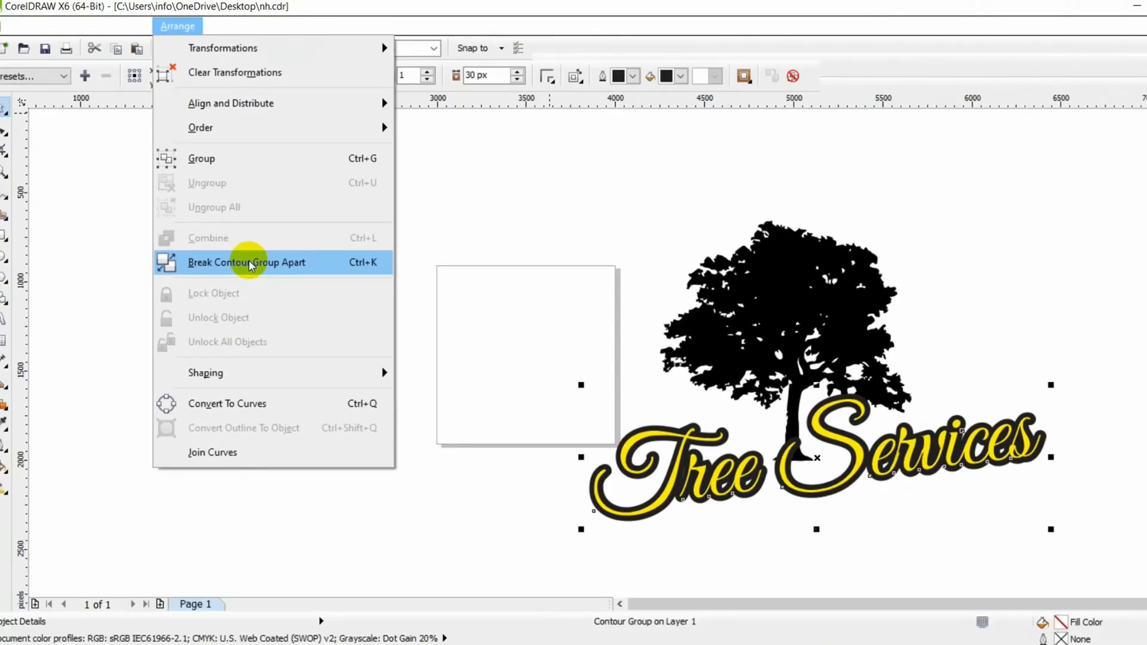
pyautogui.click(248, 263)
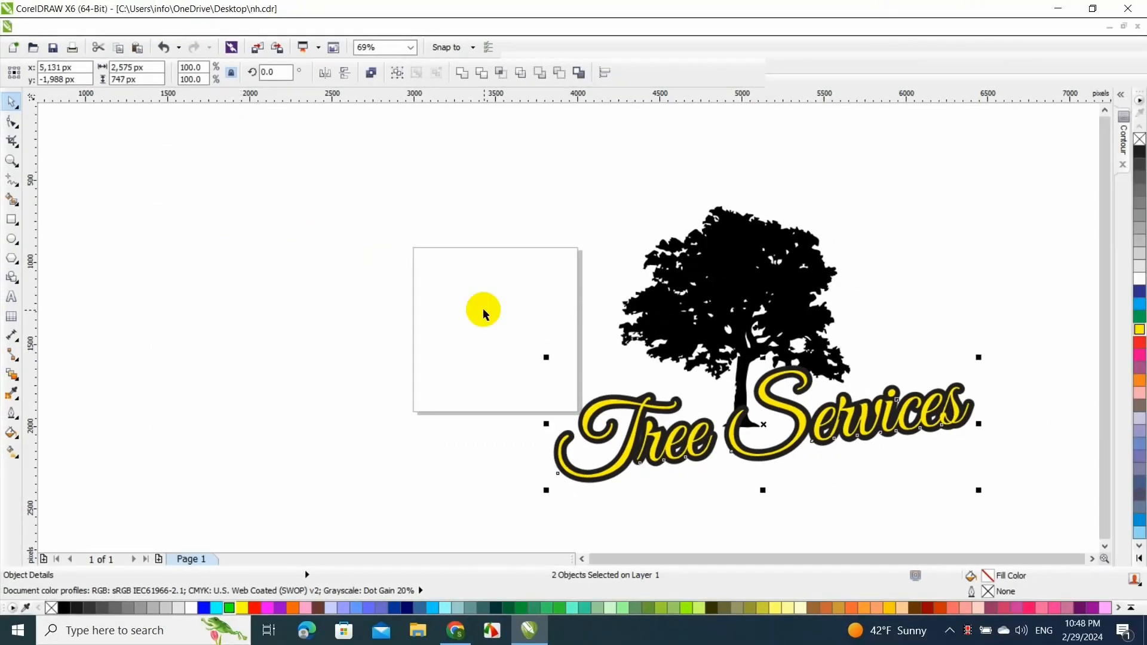
pyautogui.click(484, 311)
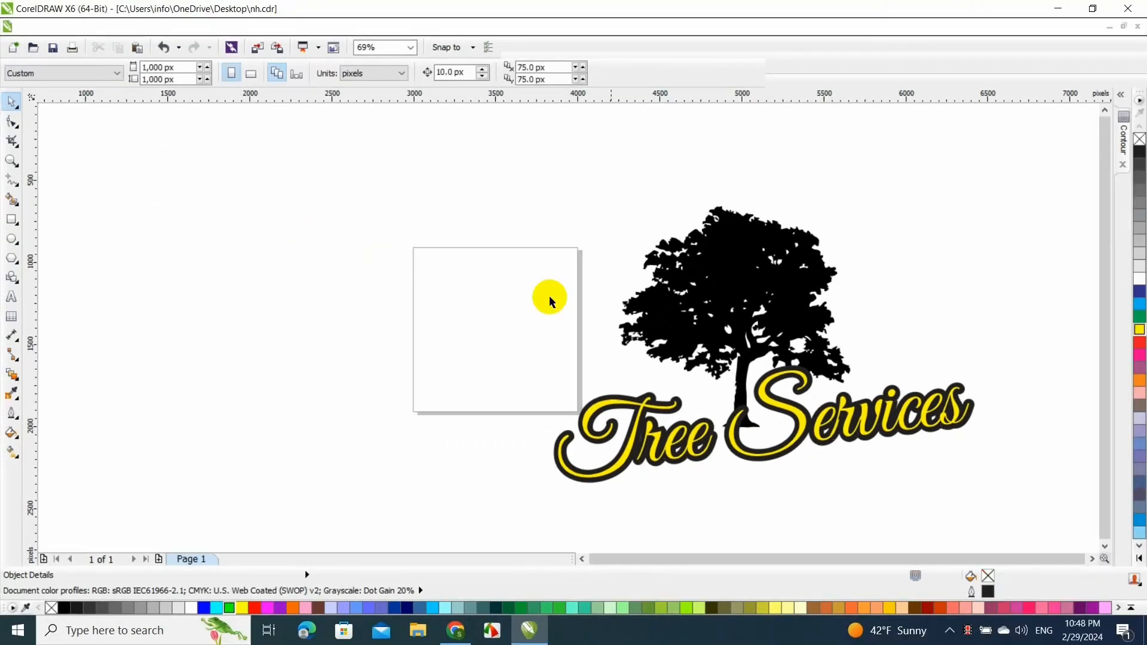
# Fill the inner Tree Services text with white
pyautogui.click(594, 412)
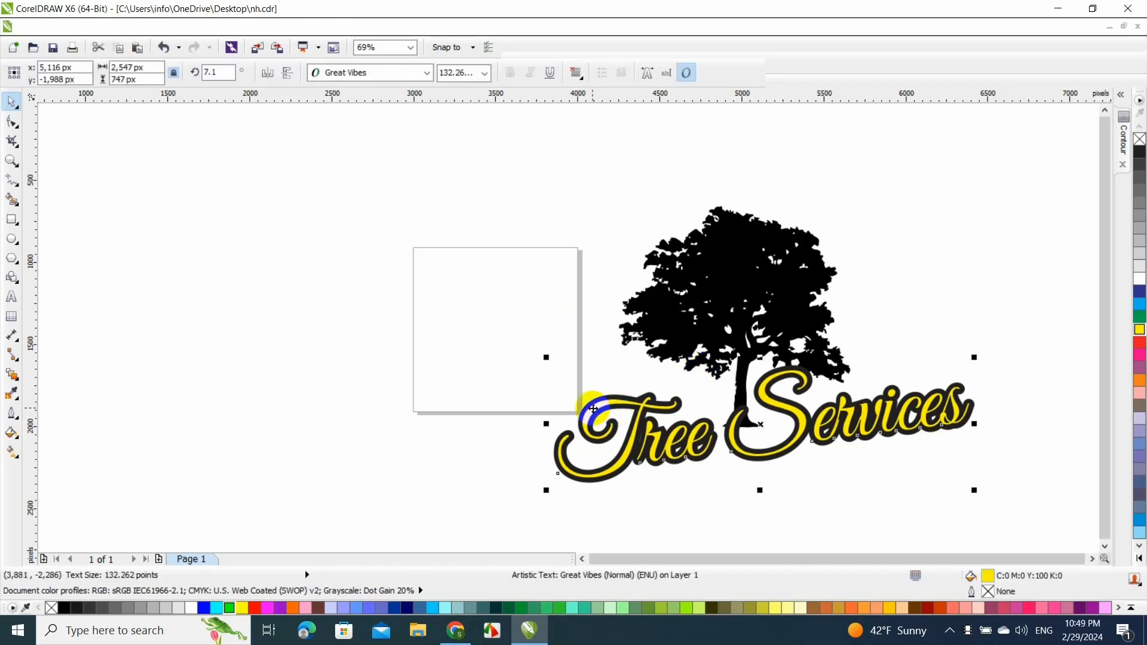
pyautogui.click(1138, 282)
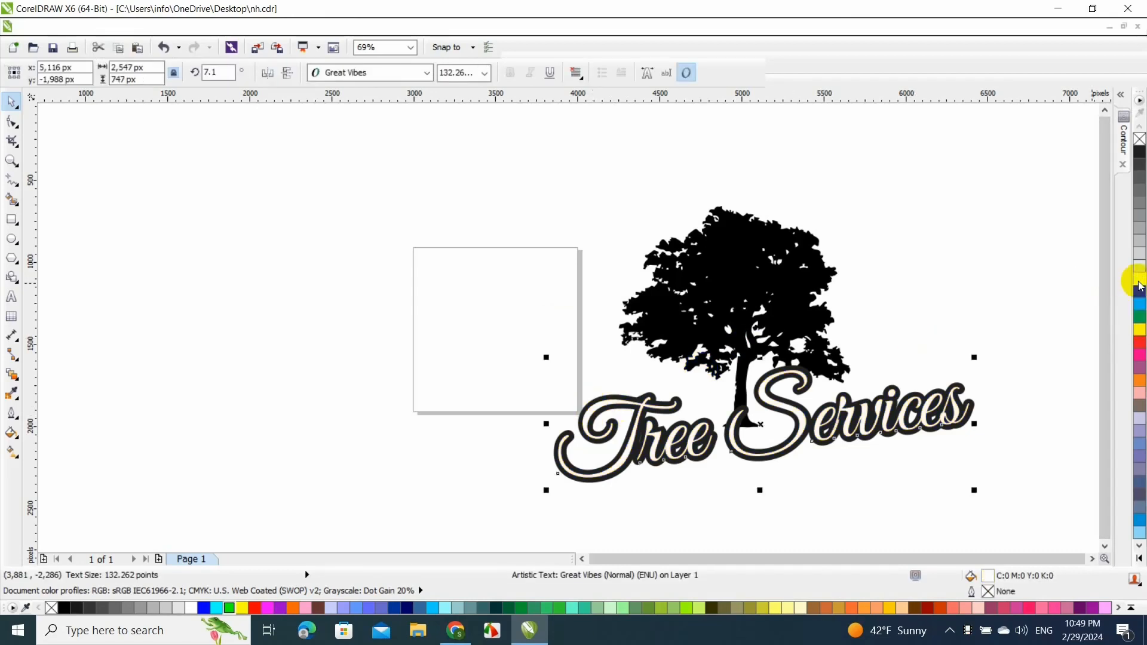
pyautogui.click(1087, 292)
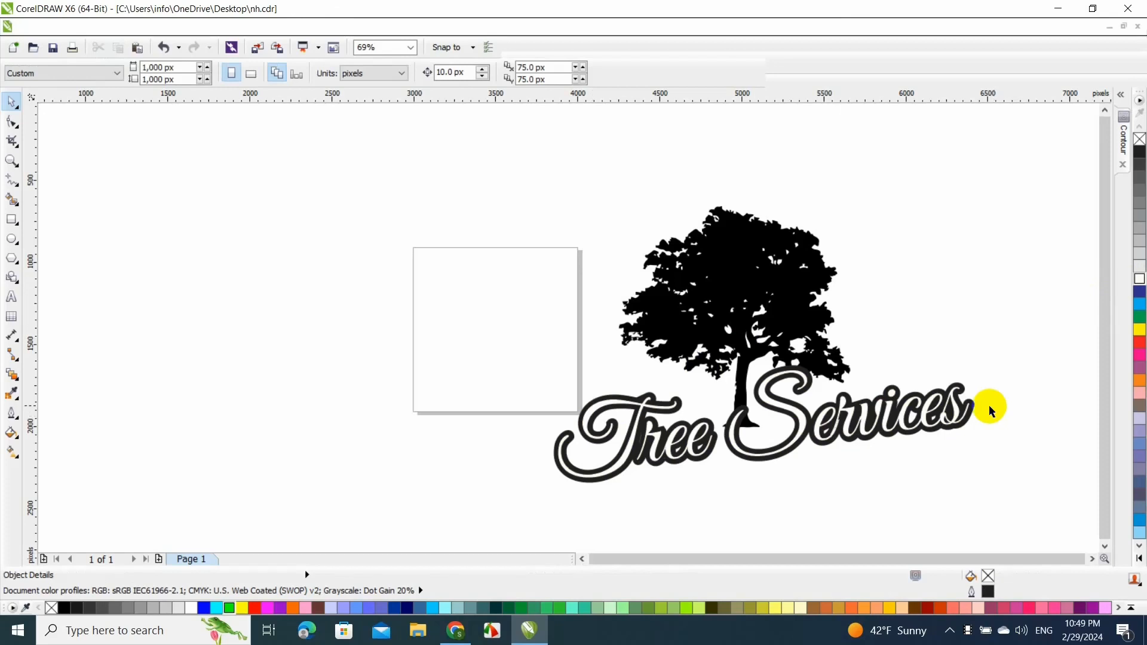
# Weld the black lettering outline and the tree silhouette into a single curve
pyautogui.click(966, 388)
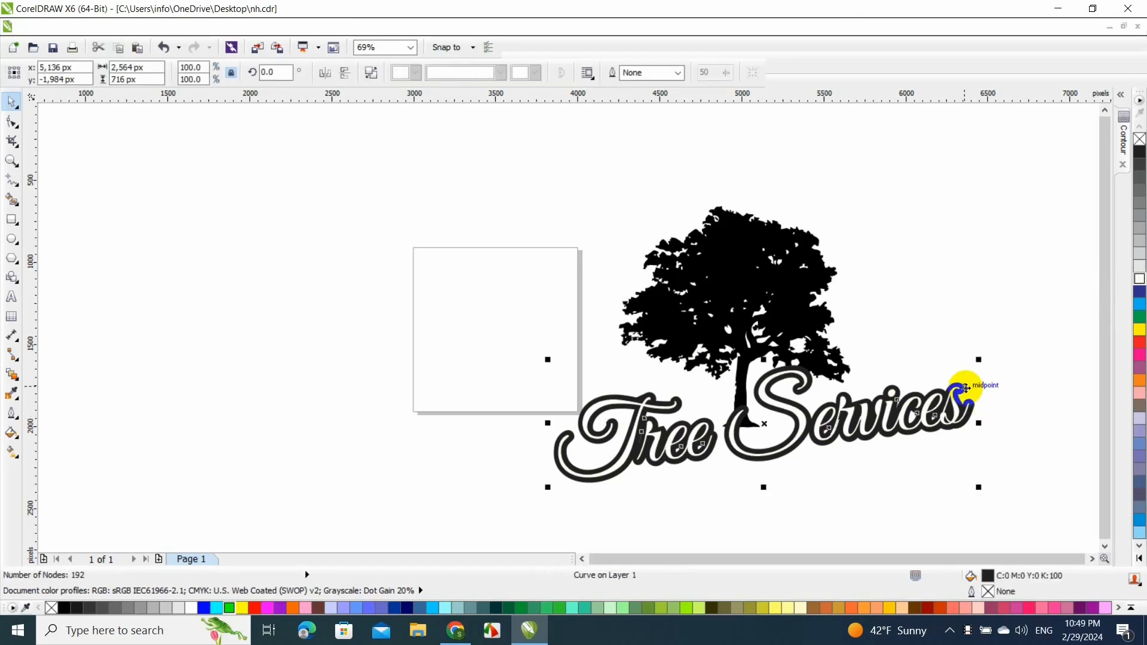
pyautogui.keyDown('shift'); pyautogui.click(732, 254); pyautogui.keyUp('shift')
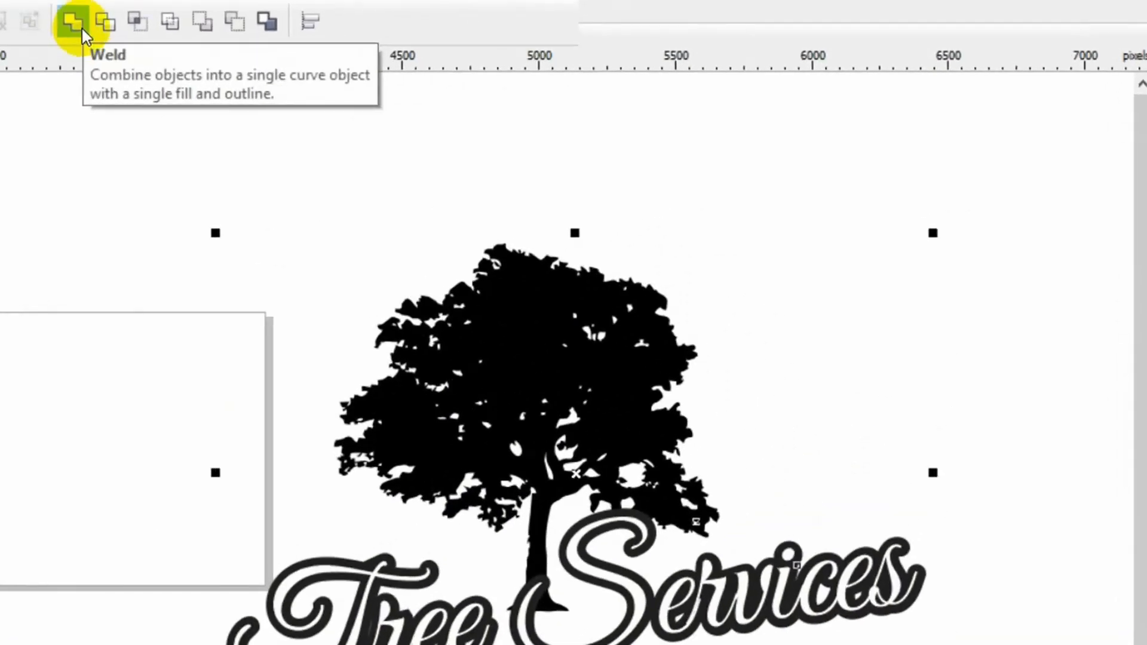
pyautogui.click(83, 32)
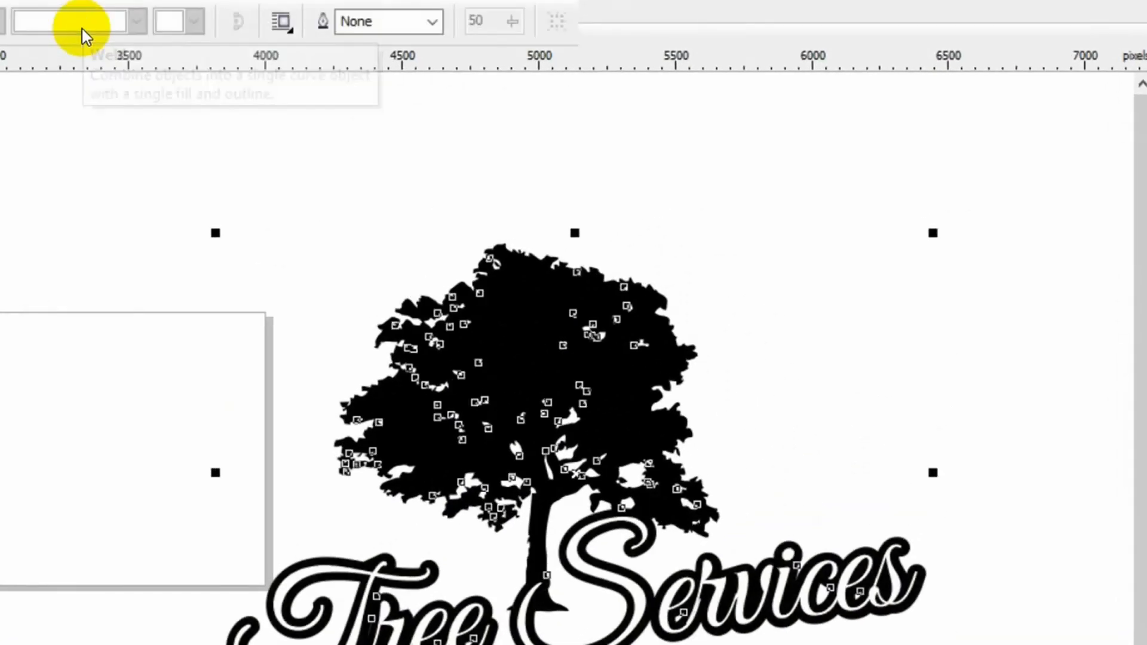
# Try moving the welded tree and lettering outline onto the page, and undo the move
pyautogui.click(297, 389)
pyautogui.click(370, 436)
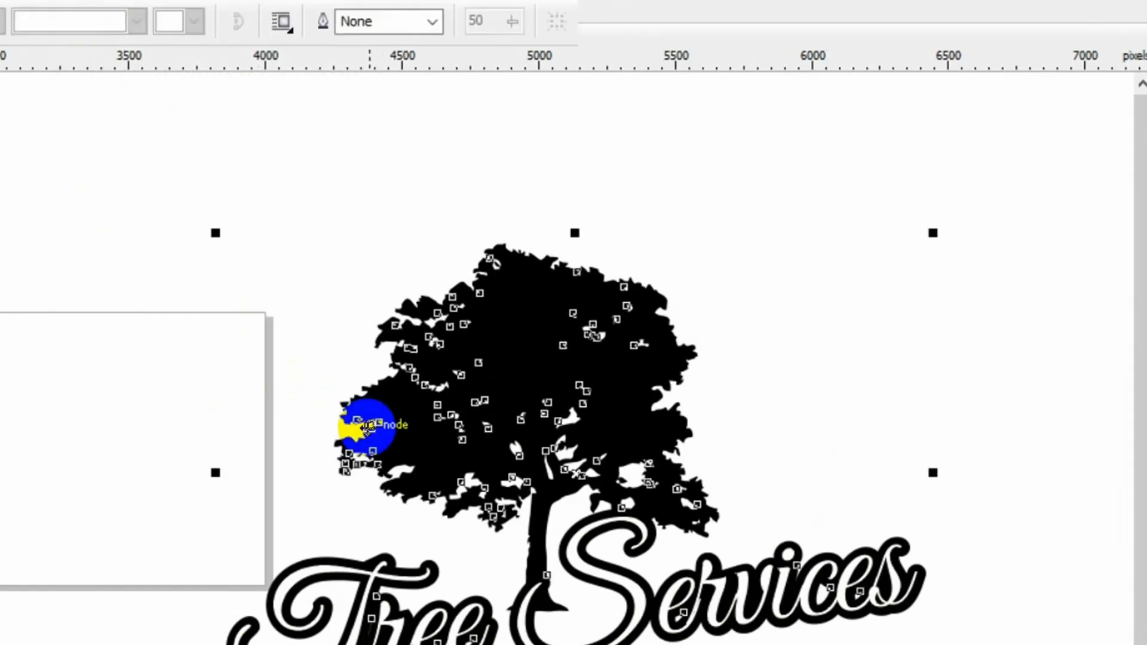
pyautogui.moveTo(367, 427); pyautogui.dragTo(8, 389)
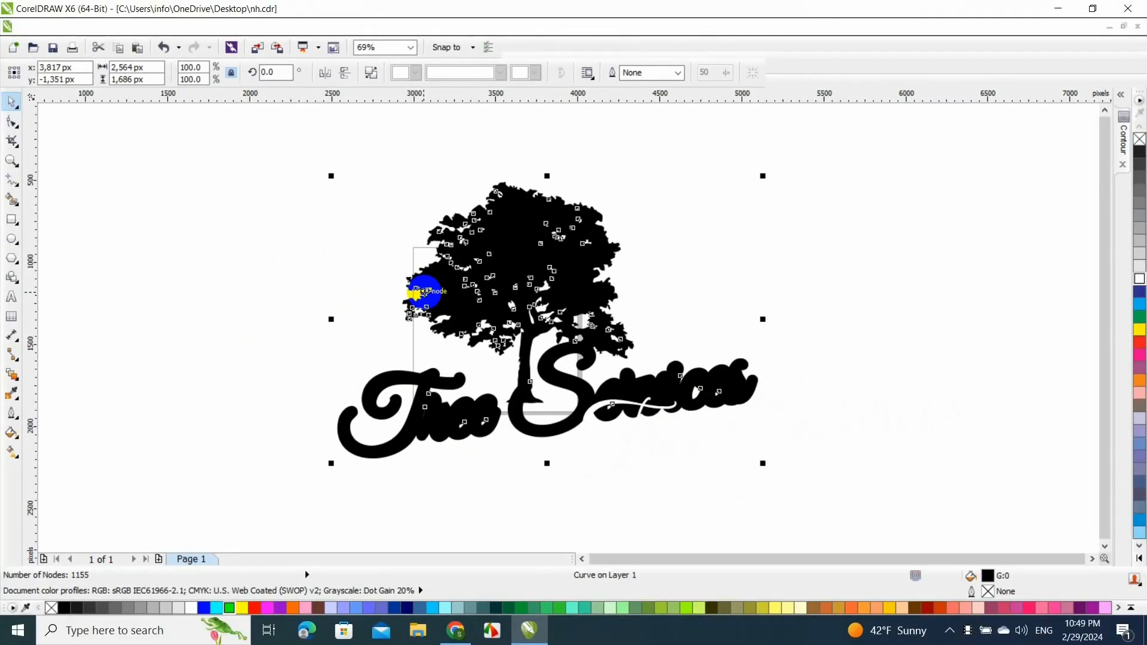
pyautogui.hotkey('ctrl', 'z')
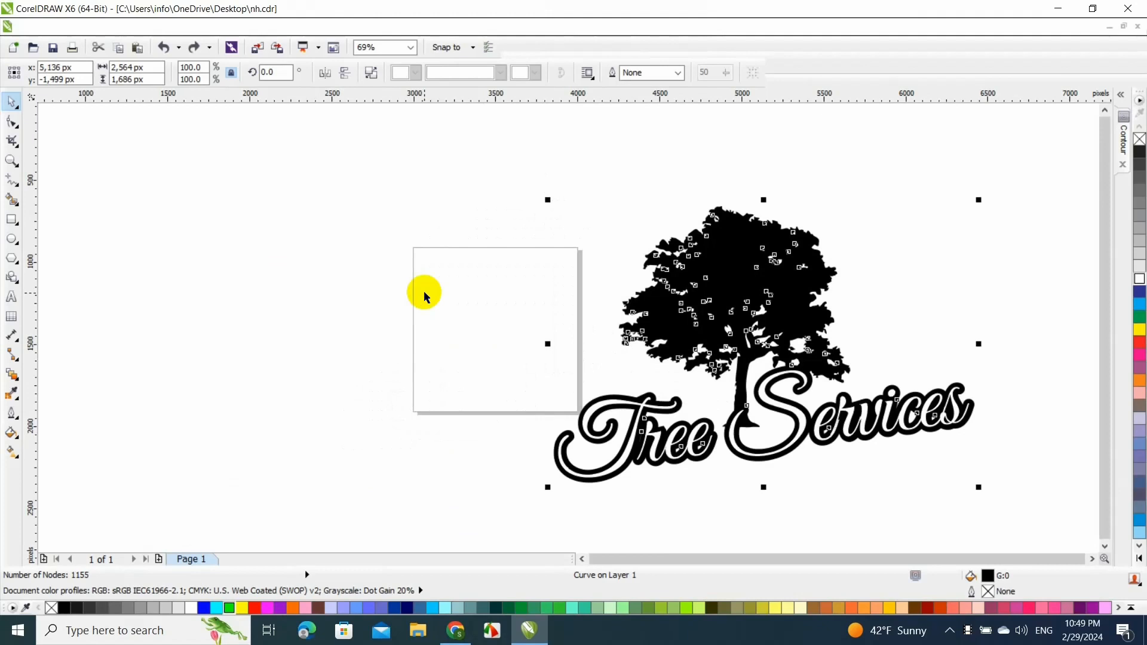
pyautogui.click(436, 354)
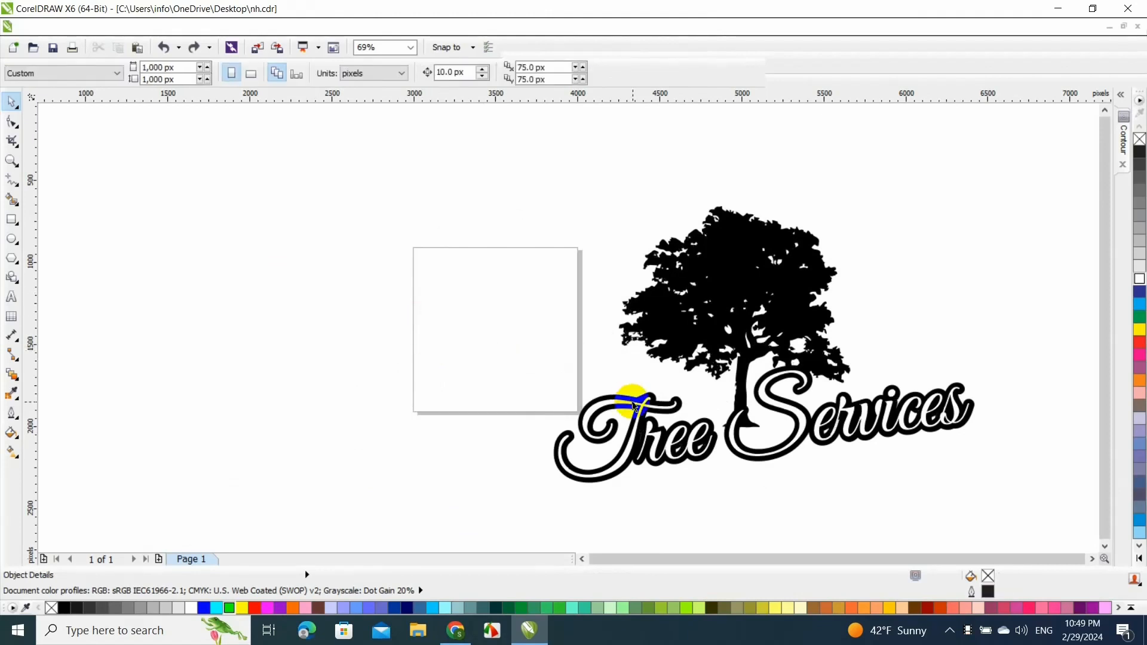
# Apply a one-step outside contour of 30 px to the welded tree and lettering shape
pyautogui.click(674, 348)
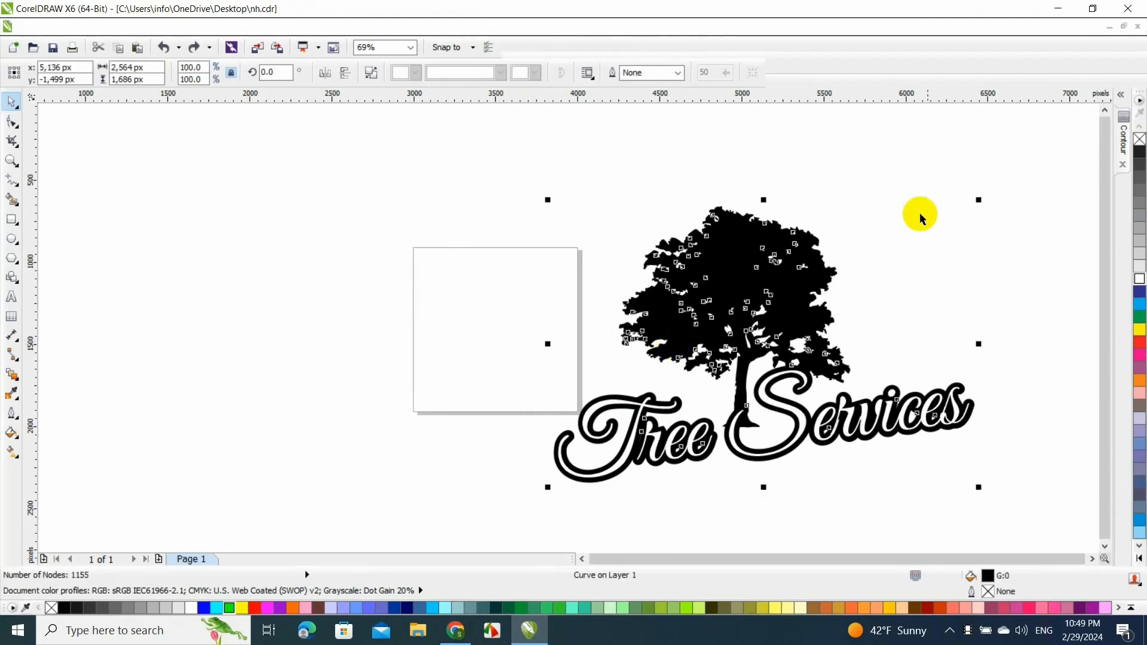
pyautogui.click(1126, 144)
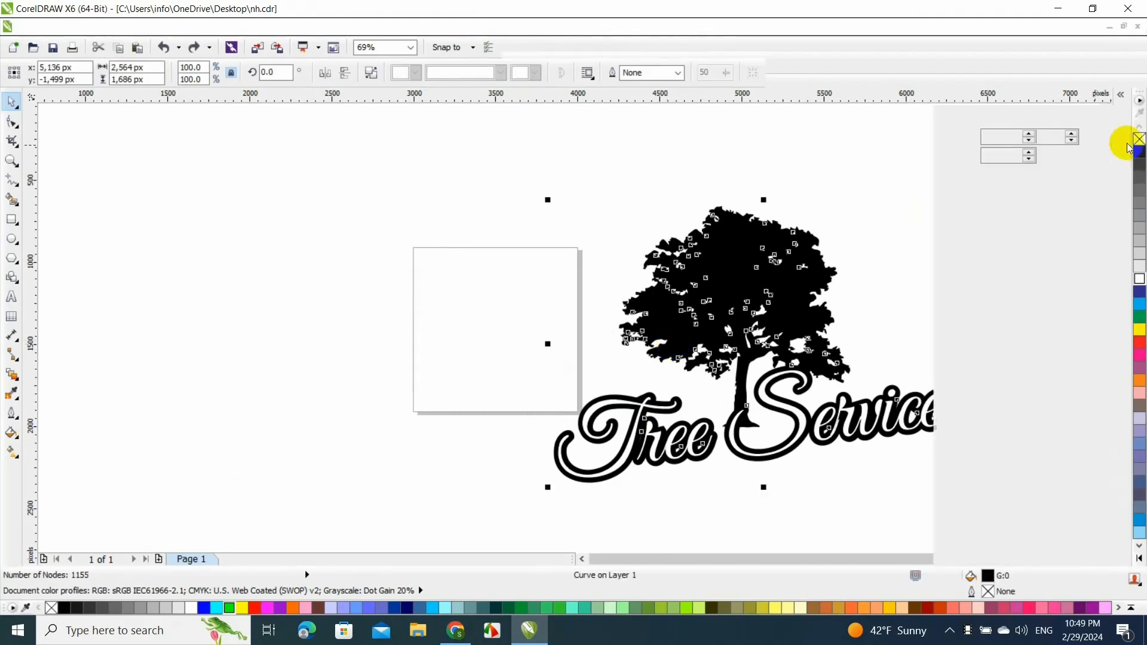
pyautogui.click(1028, 118)
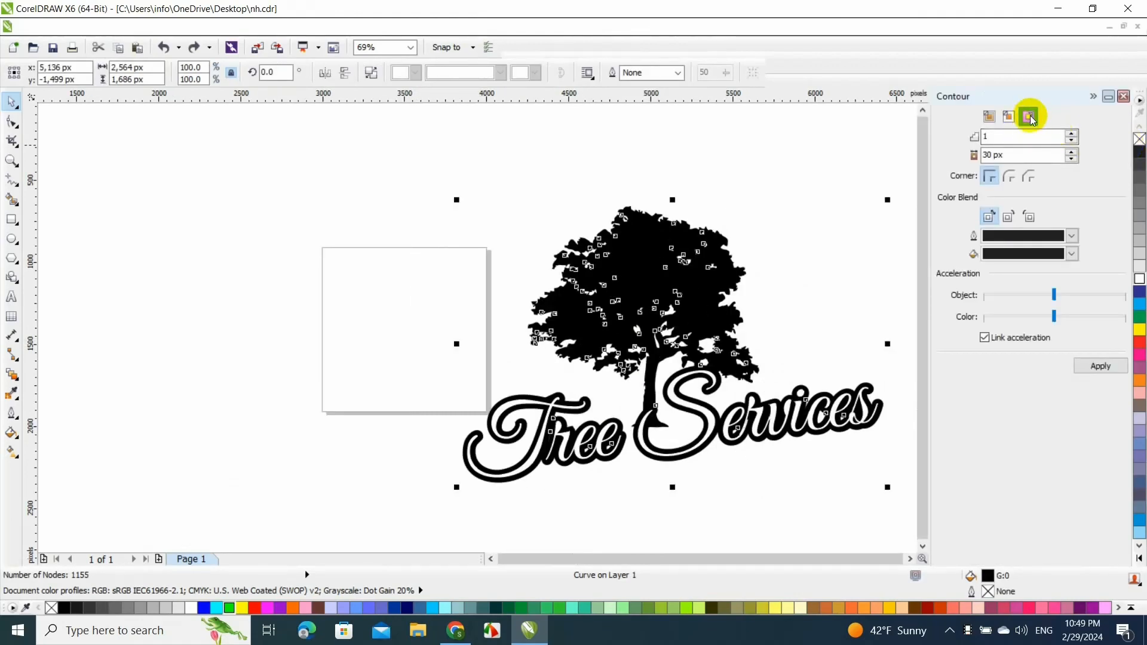
pyautogui.click(994, 155)
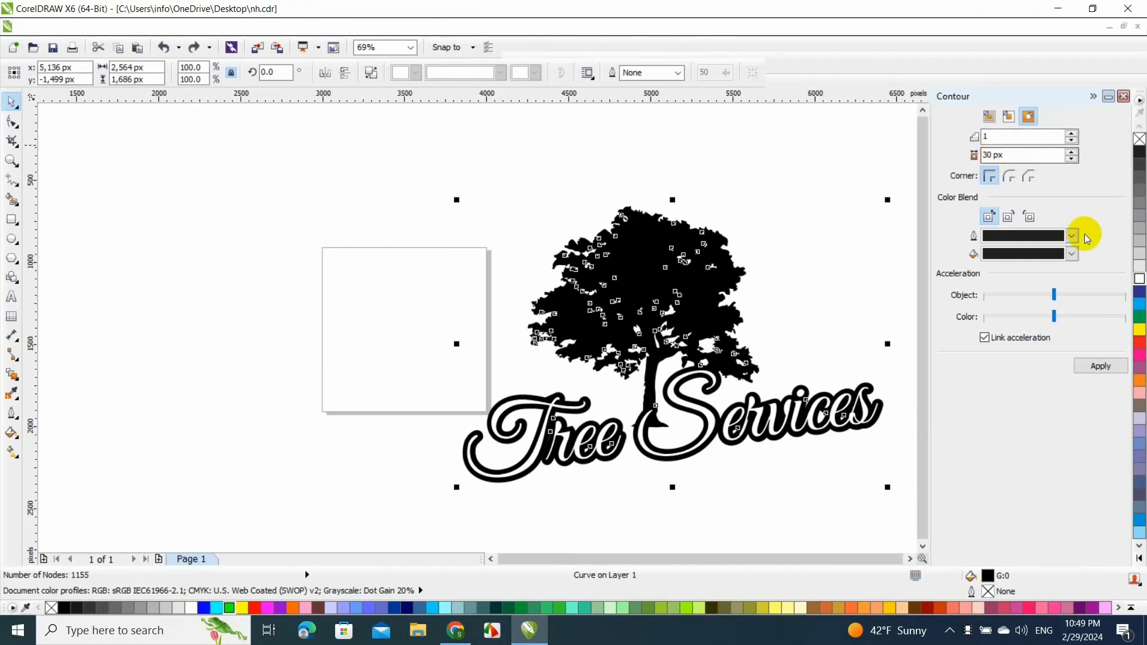
pyautogui.click(1095, 369)
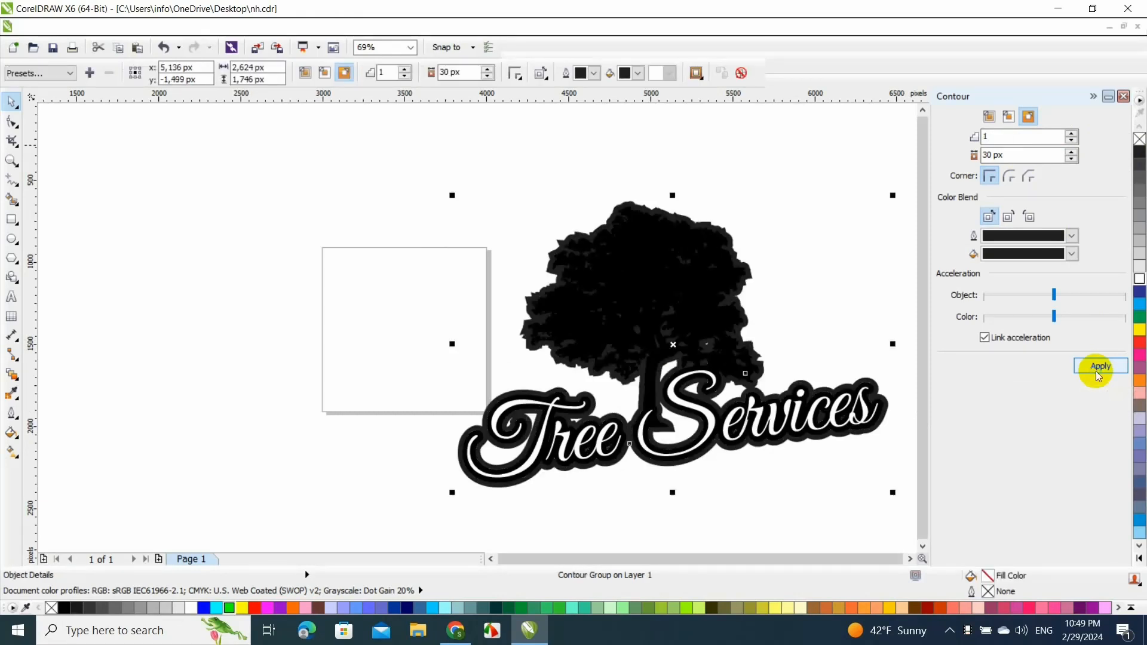
pyautogui.click(1093, 96)
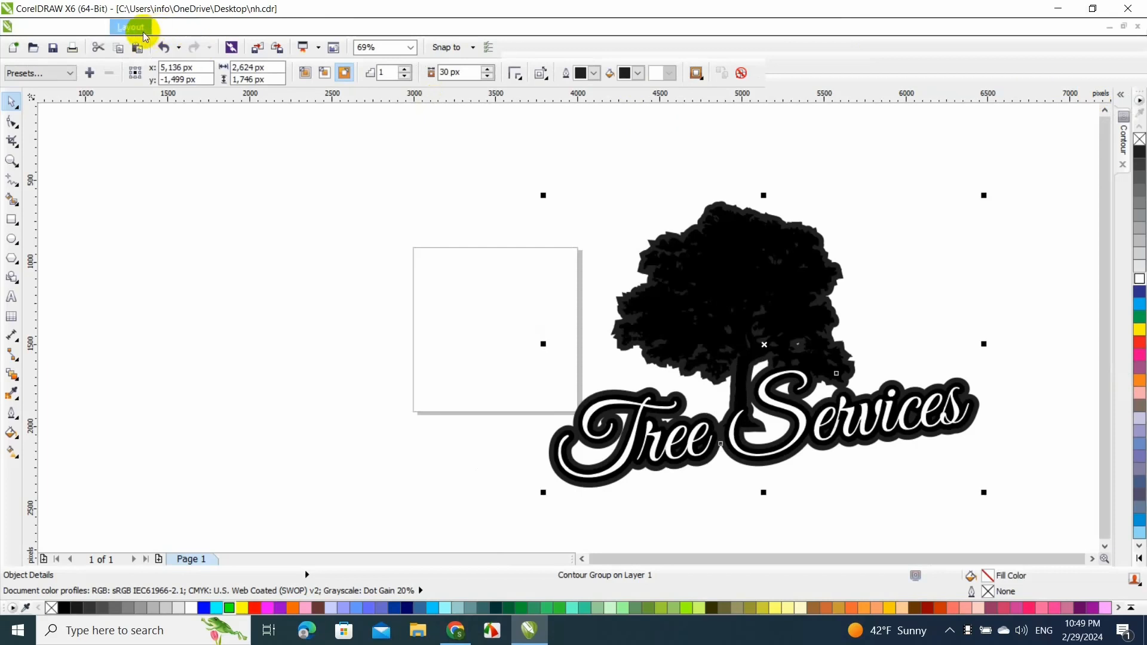
# Break the contour group around the welded tree and lettering apart
pyautogui.click(172, 28)
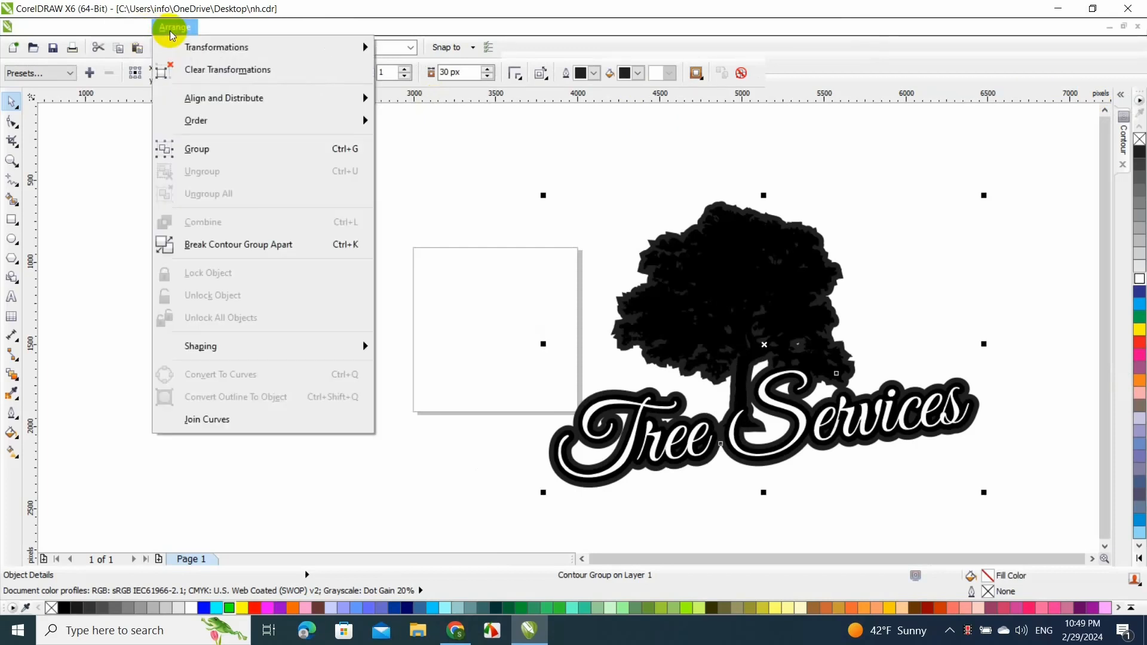
pyautogui.click(241, 248)
pyautogui.click(501, 270)
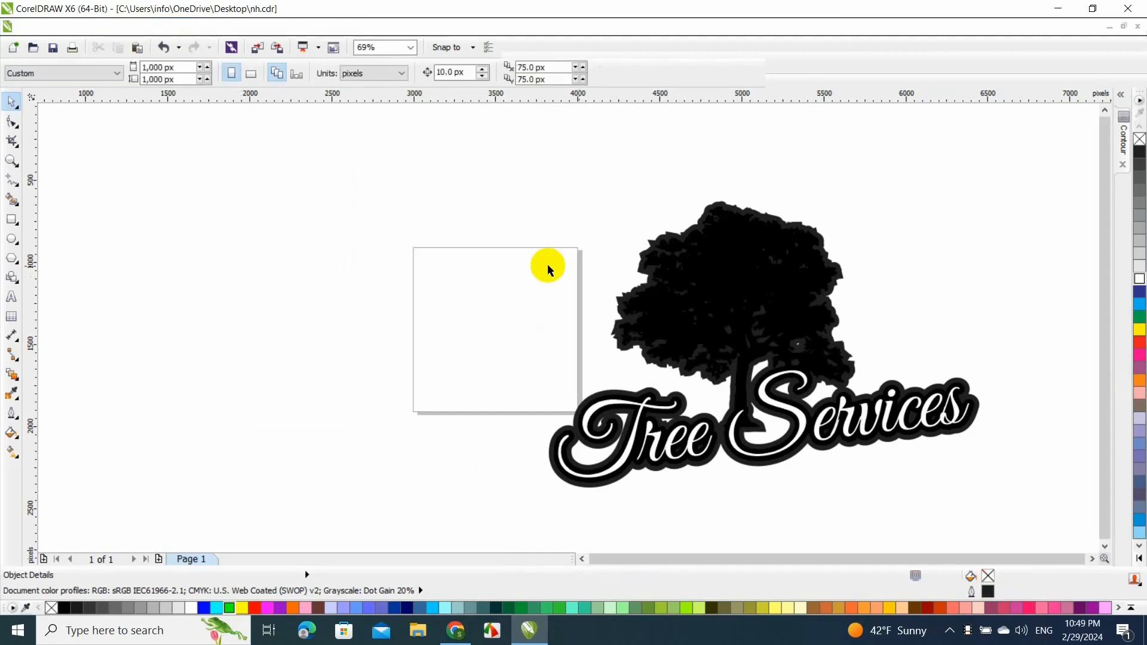
# Fill the outermost contour around the tree and lettering with bright green (R:0 G:255 B:0)
pyautogui.click(609, 306)
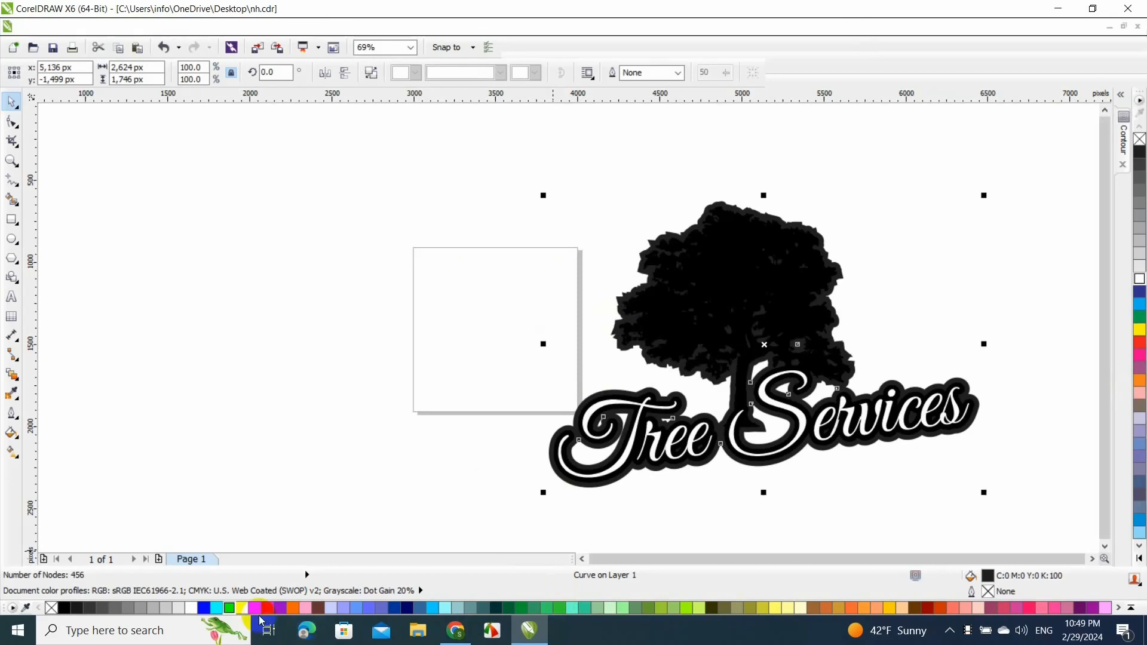
pyautogui.click(229, 608)
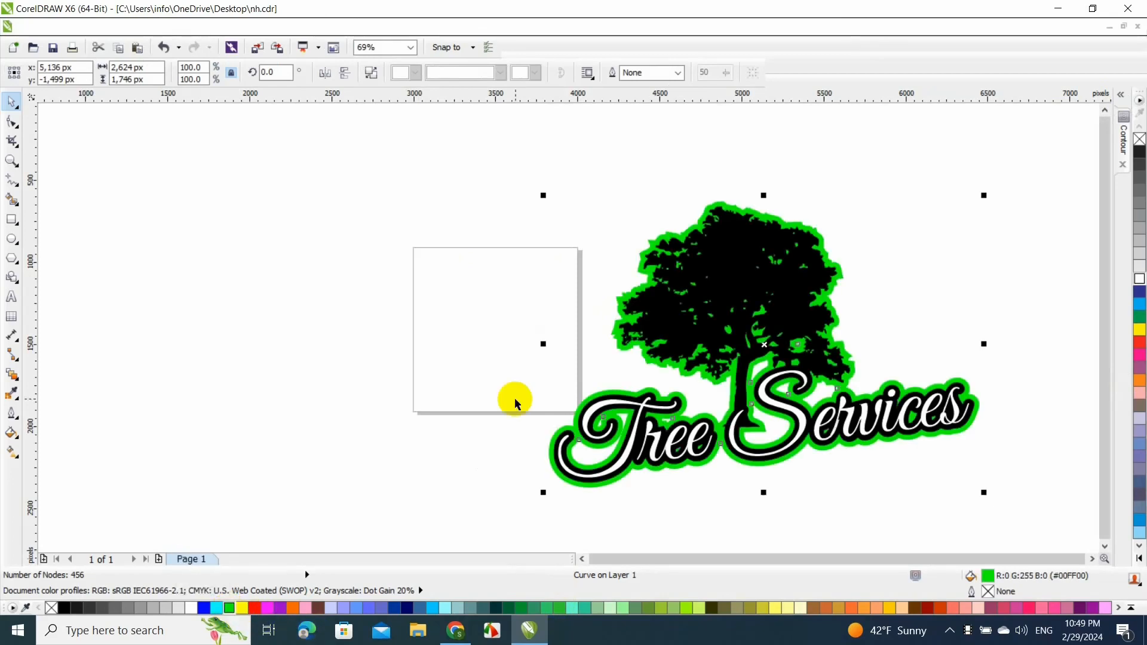
pyautogui.click(570, 312)
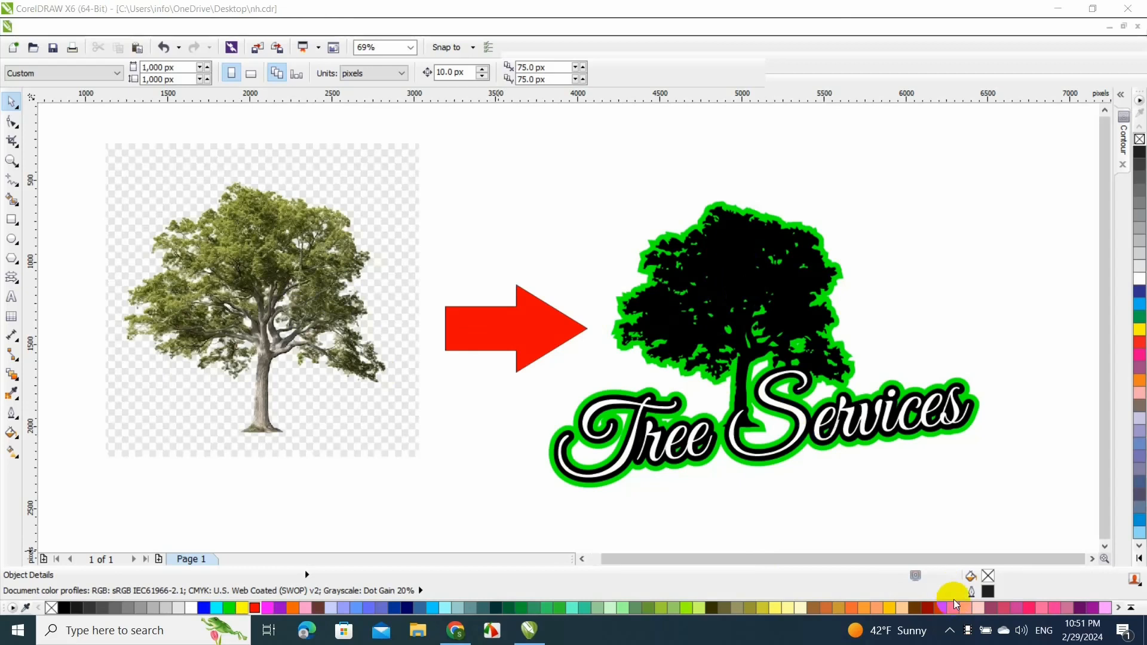
# Add the artistic text "GIVE US A LIKE AND SUBSCRIBE.....THANKS" above the red arrow and the tree logo
pyautogui.click(11, 296)
pyautogui.click(519, 178)
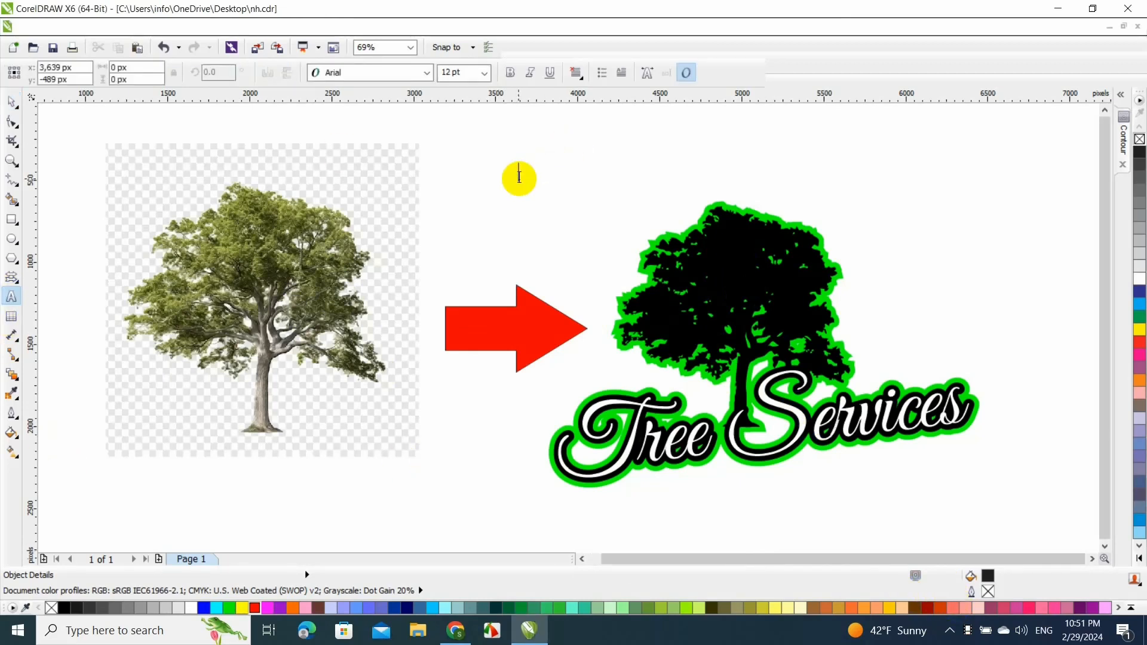
pyautogui.write('GIVE')
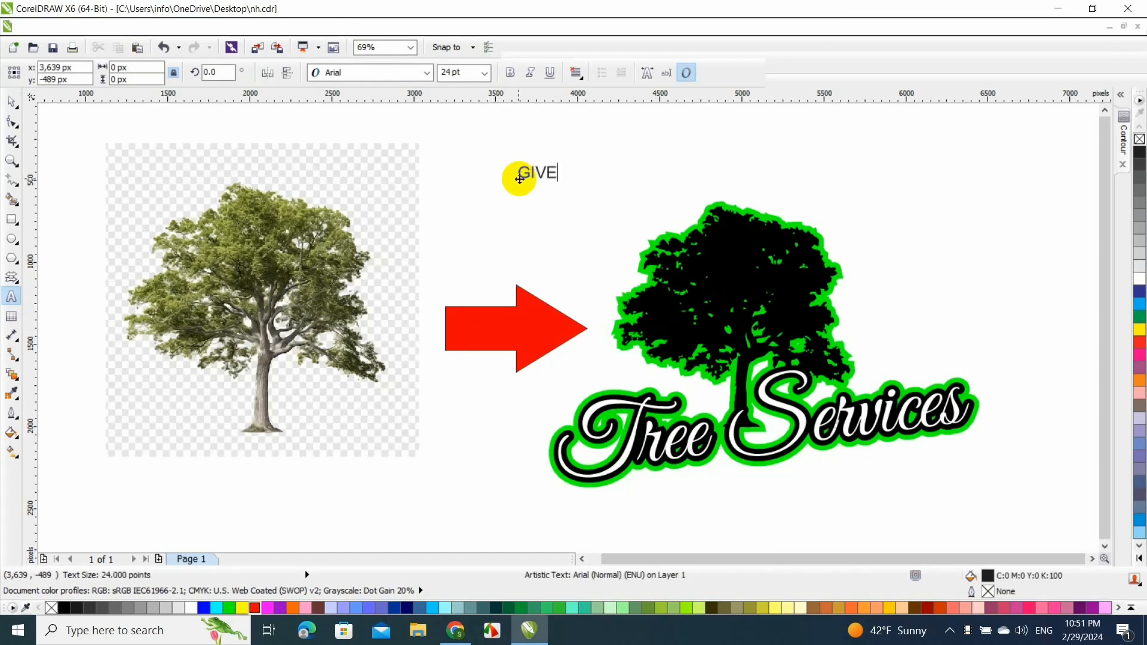
pyautogui.write(' US A')
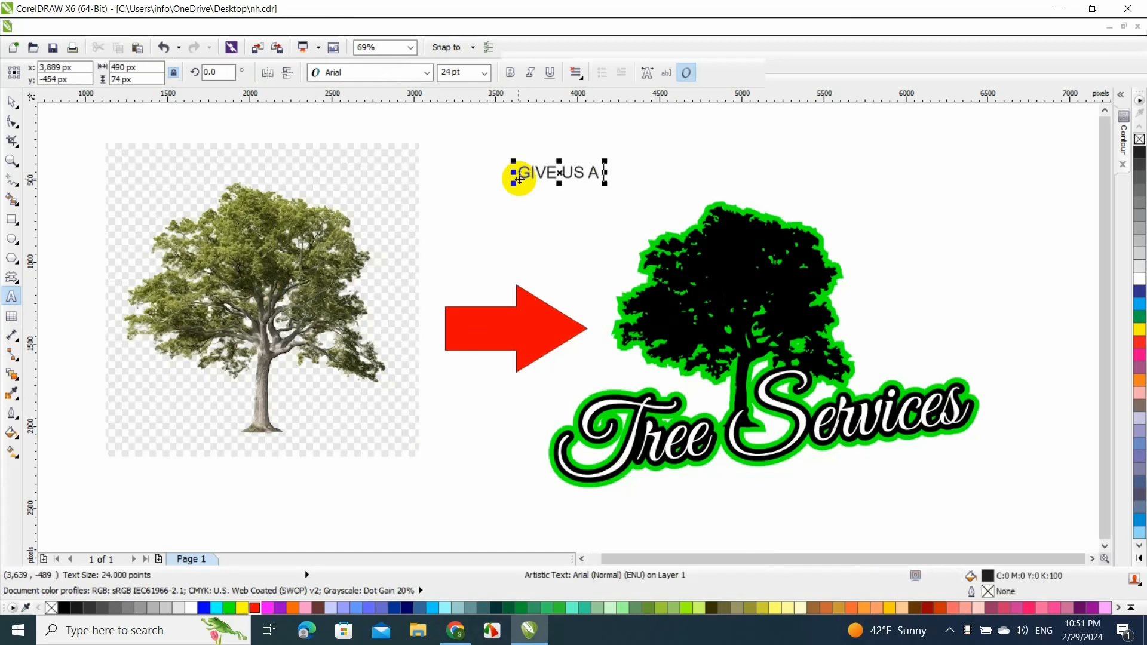
pyautogui.write(' LIKE')
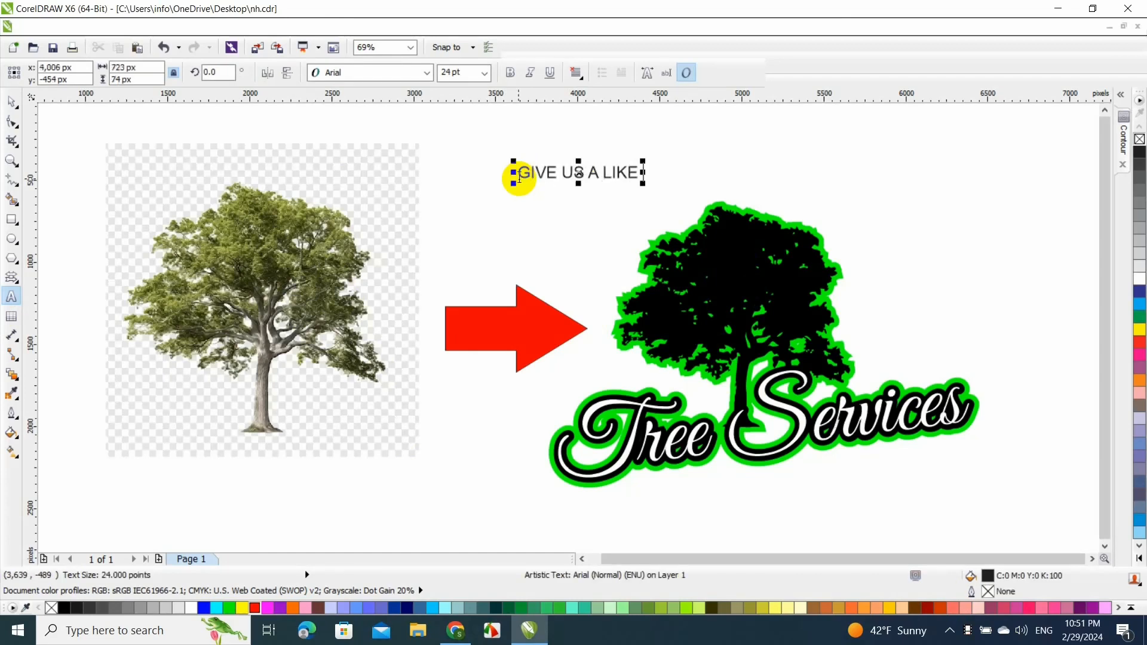
pyautogui.write(' AND SUB')
pyautogui.press('Escape')
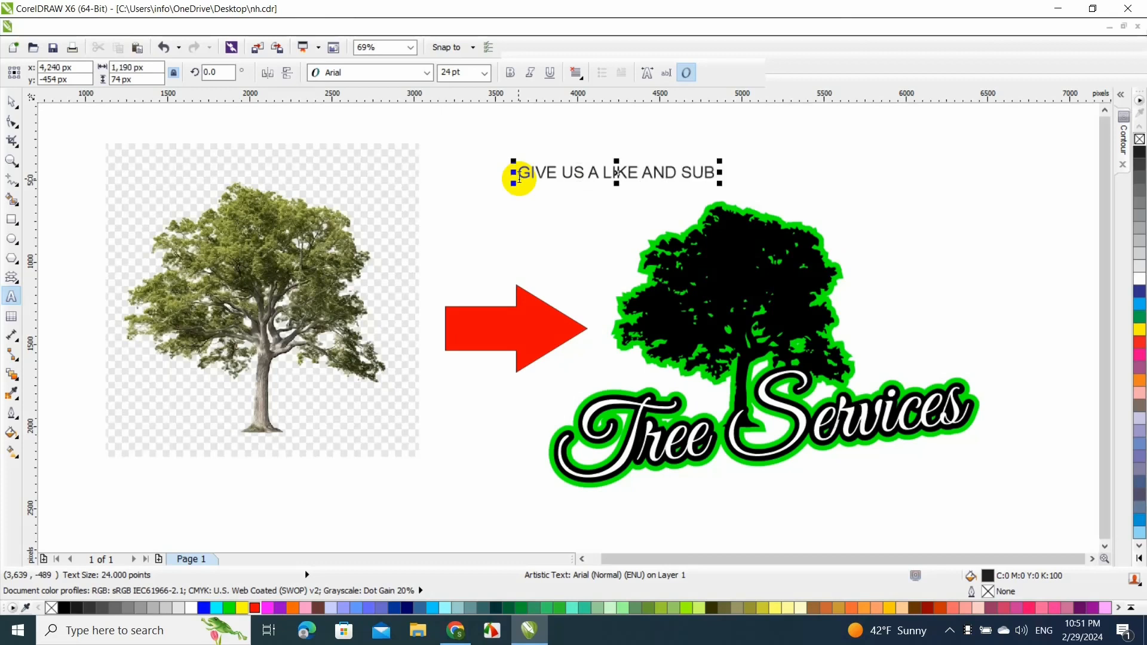
pyautogui.write('SCRI')
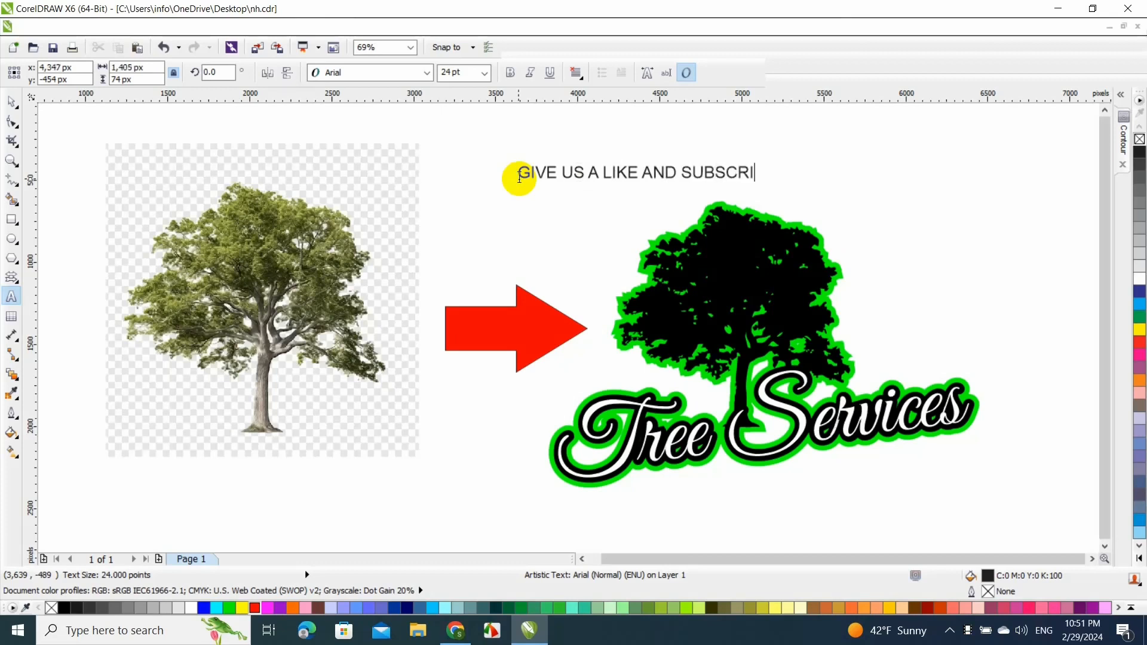
pyautogui.write('BE')
pyautogui.press('Escape')
pyautogui.write('.....THANK')
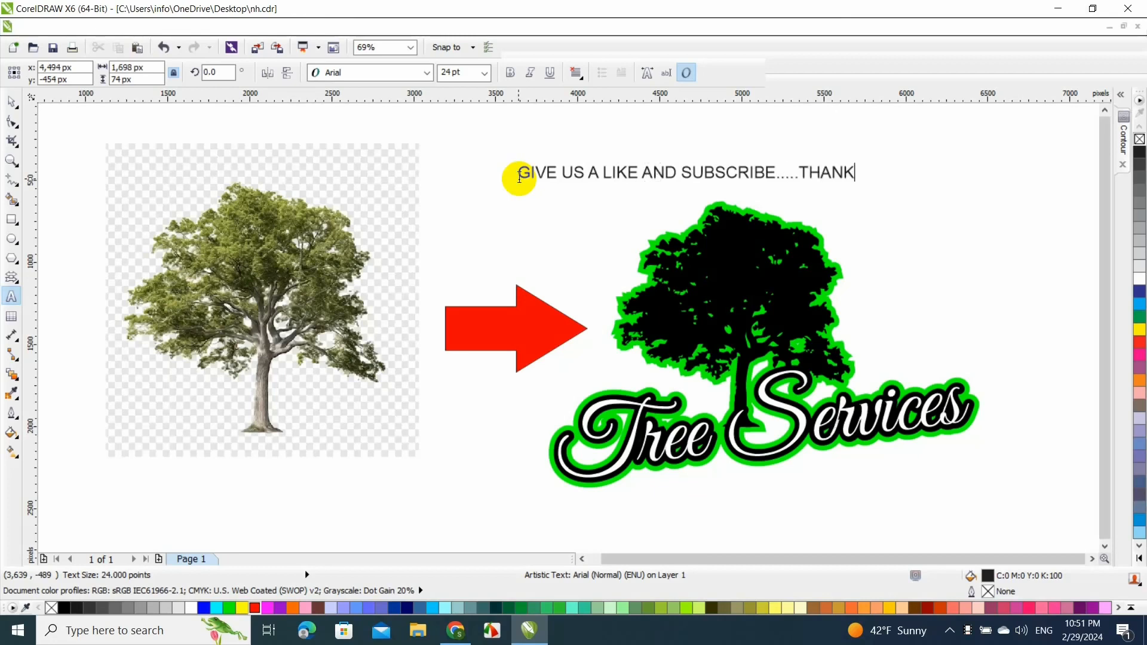
pyautogui.write('S')
pyautogui.press('Escape')
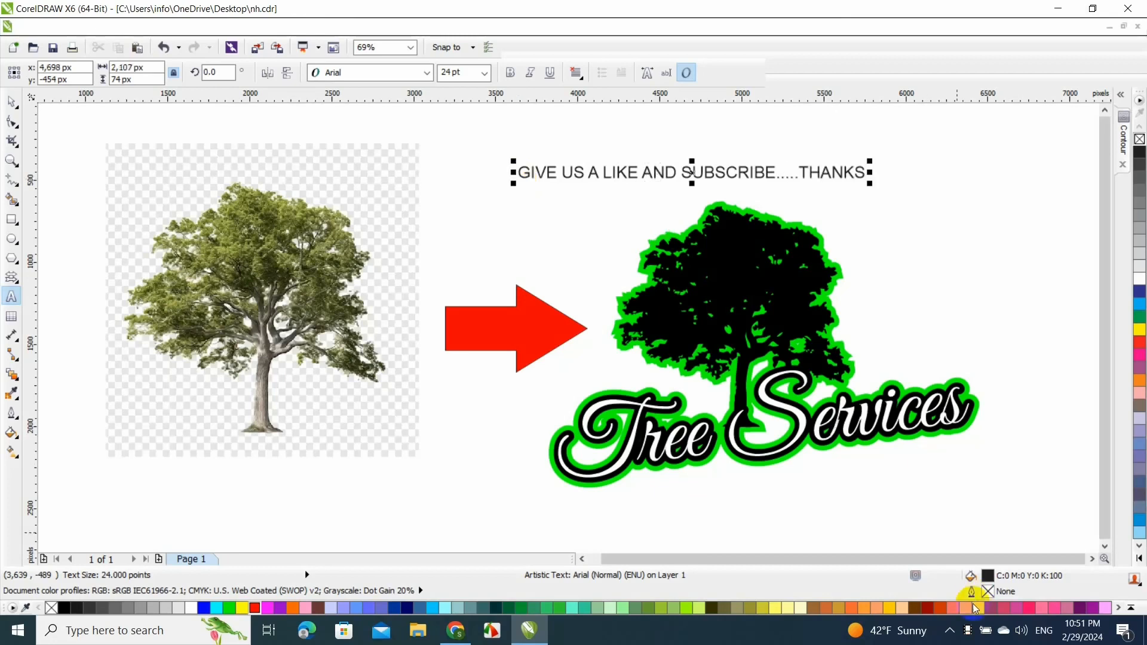